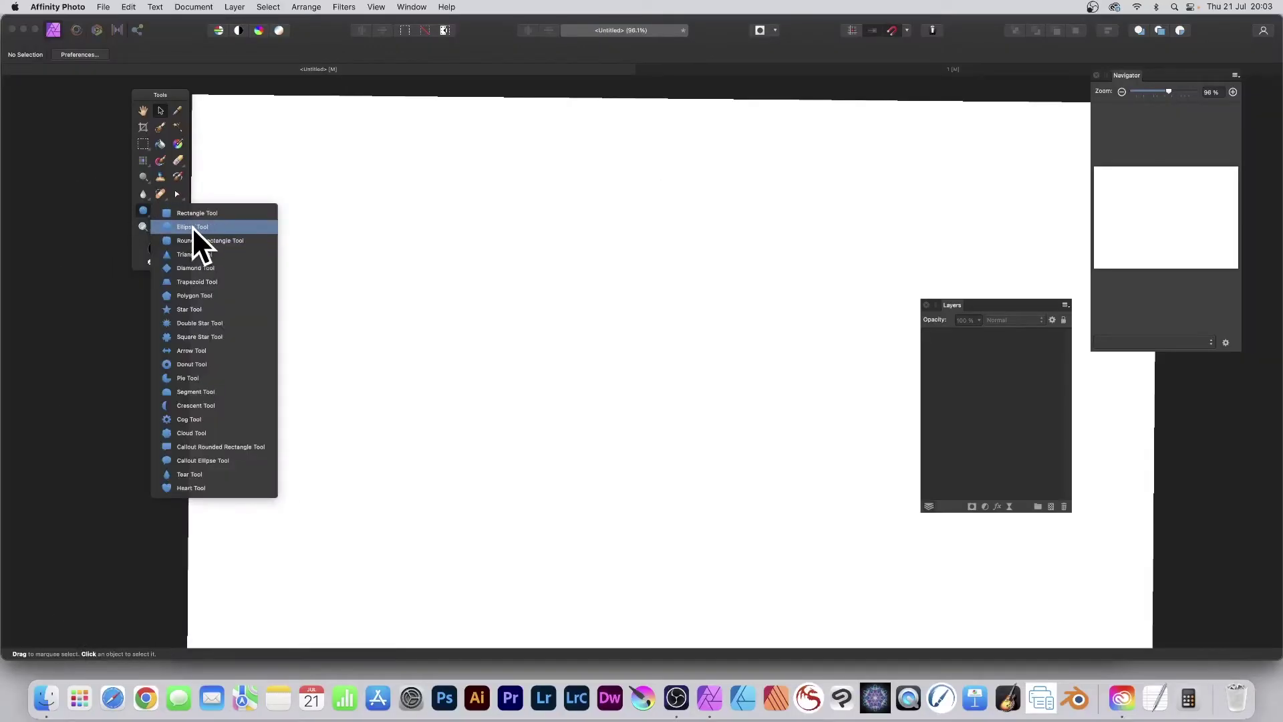
Draw a circle near the canvas's top-left with the Ellipse Tool
click(191, 227)
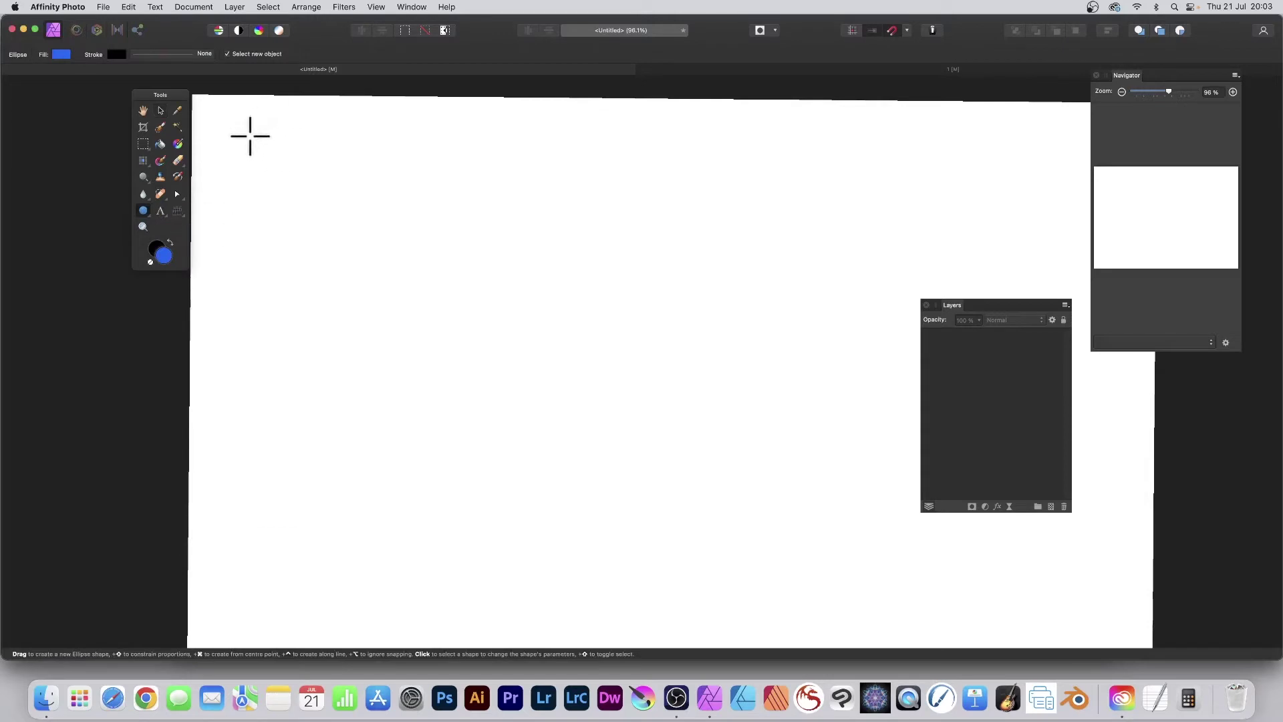
drag(250, 136, 540, 403)
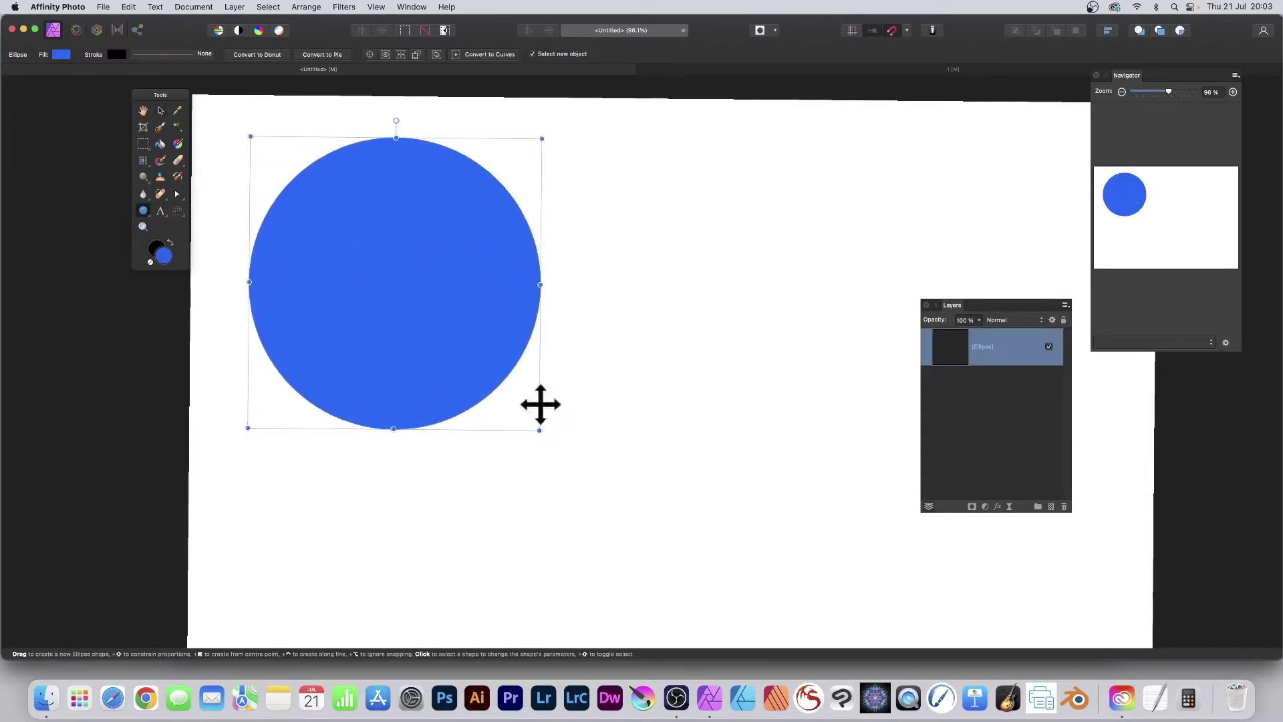
Lighten the circle's fill to sky blue and move the Layers panel beside it
click(61, 54)
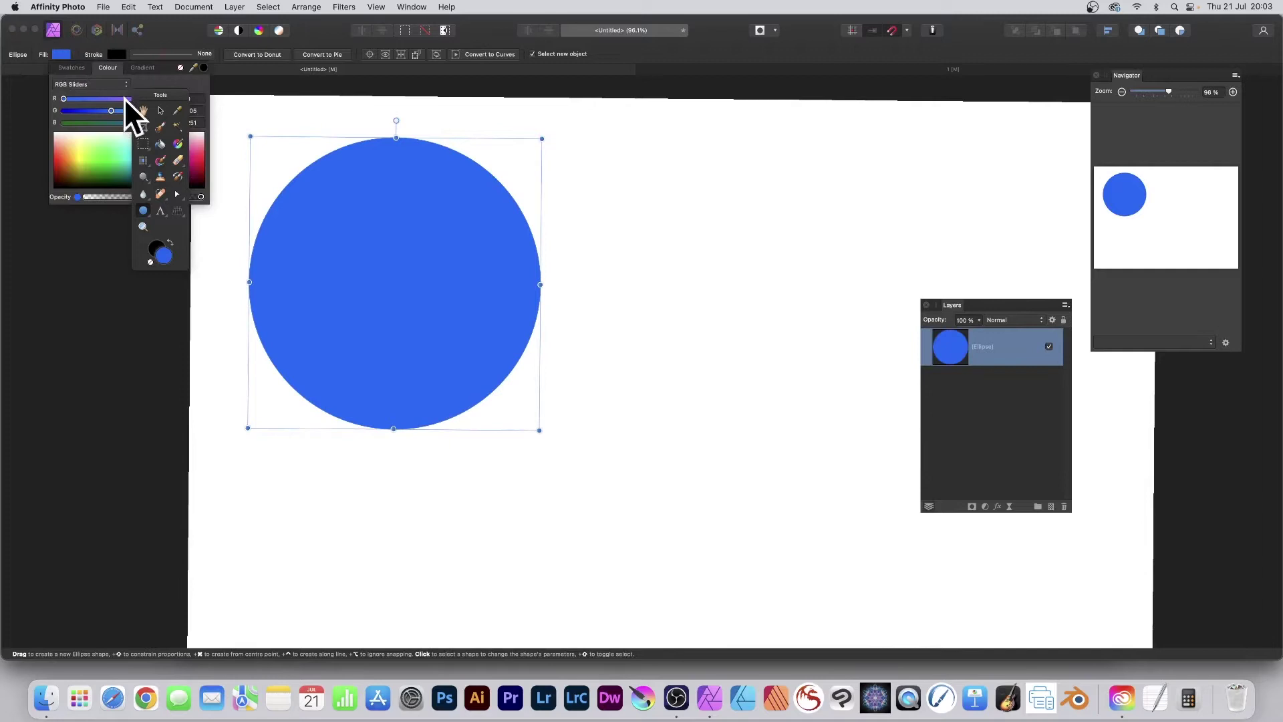
drag(115, 108, 155, 110)
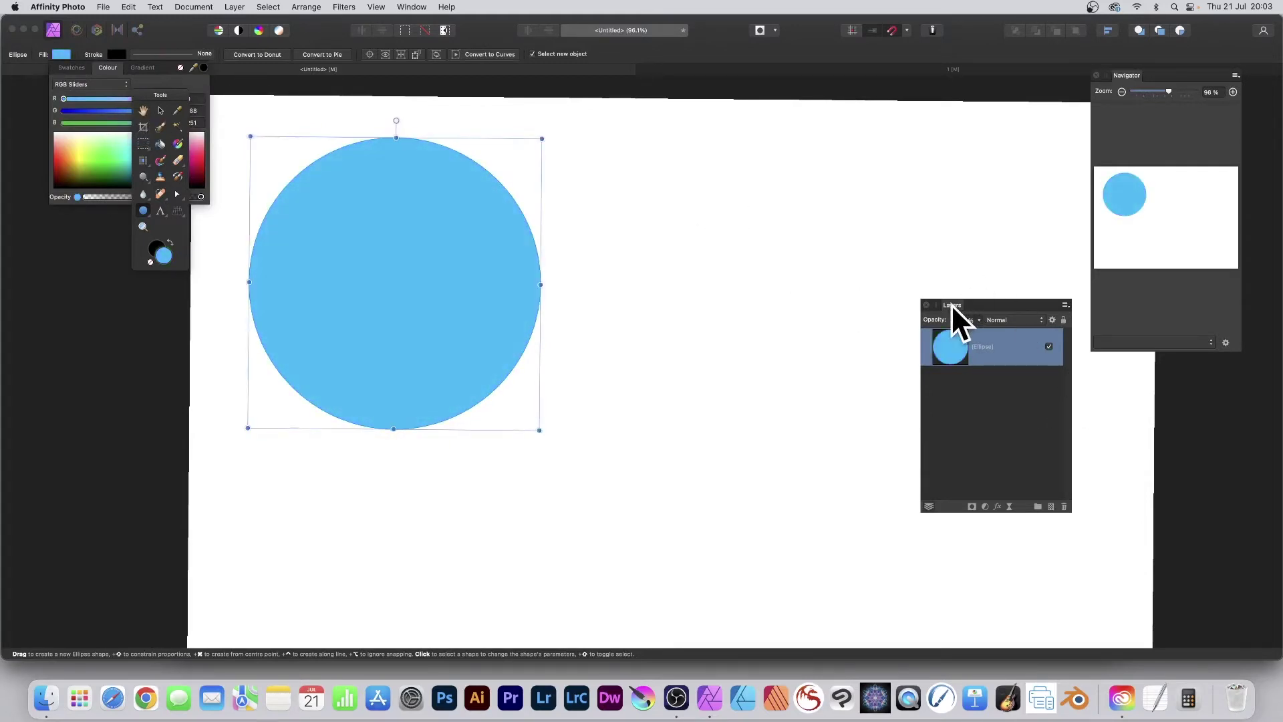
drag(951, 305, 621, 159)
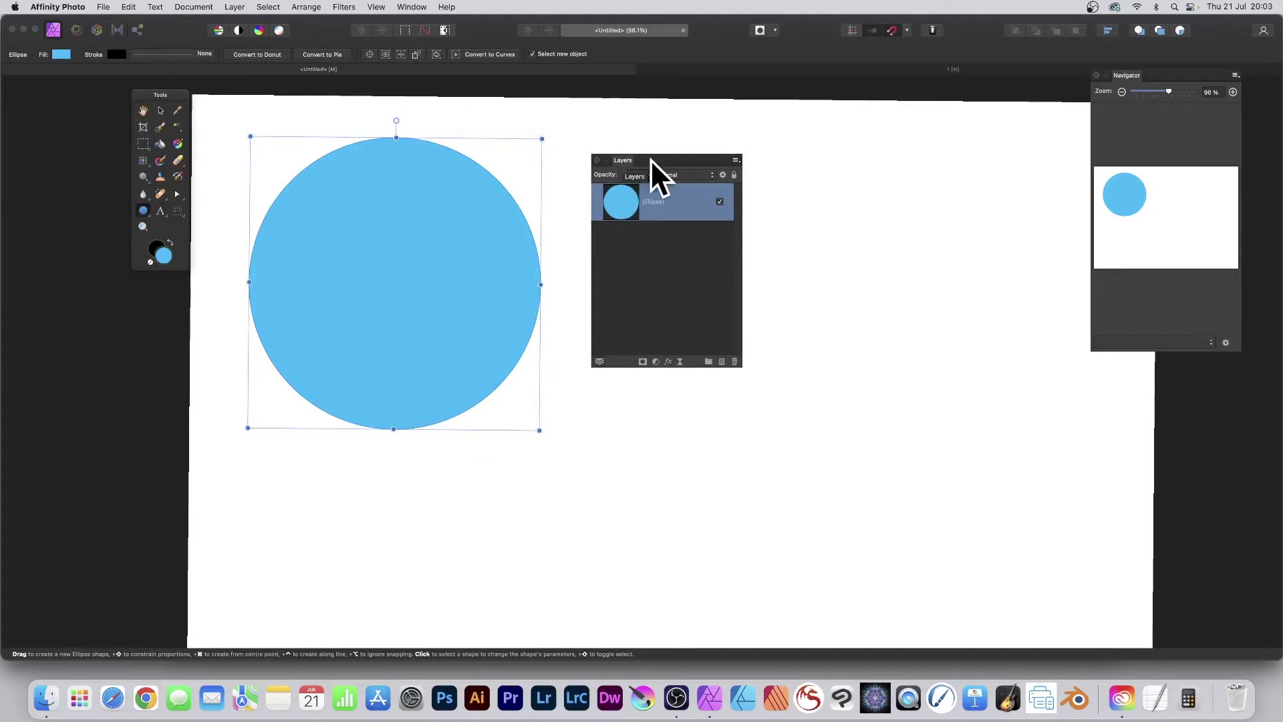
Add a mask with a linear gradient fading the circle toward its bottom, nested in the ellipse layer
click(641, 361)
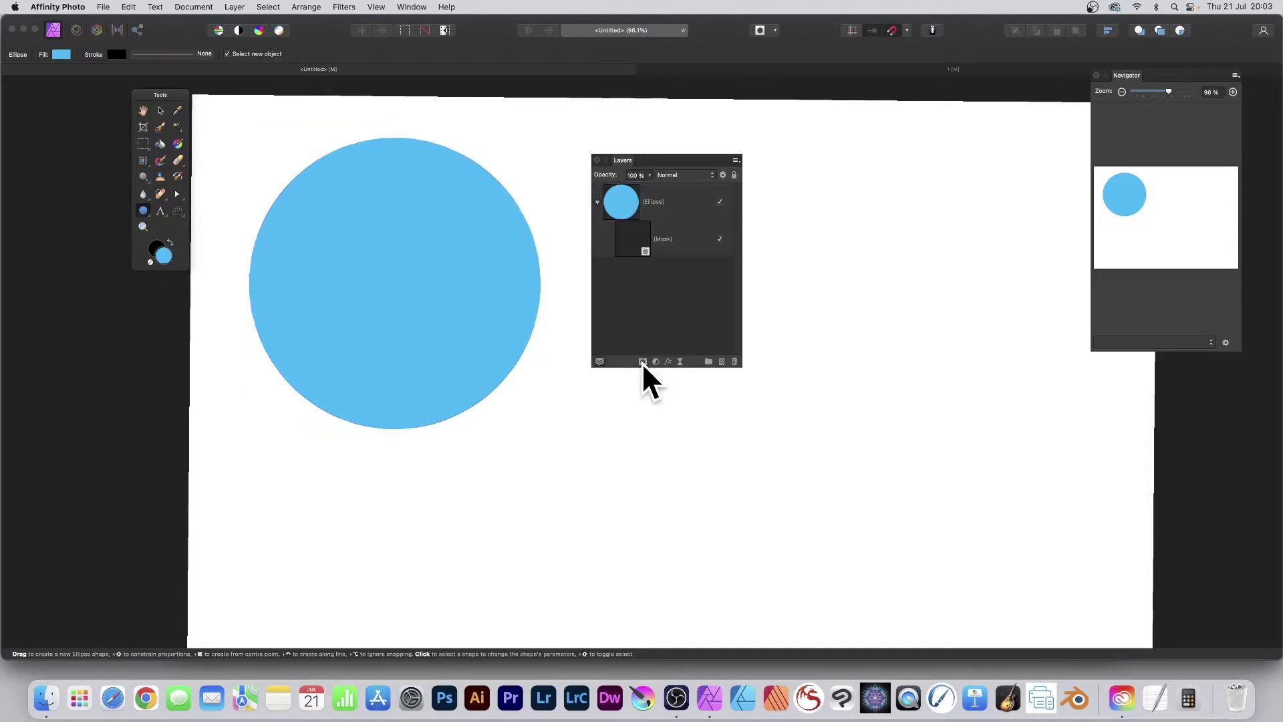
click(630, 241)
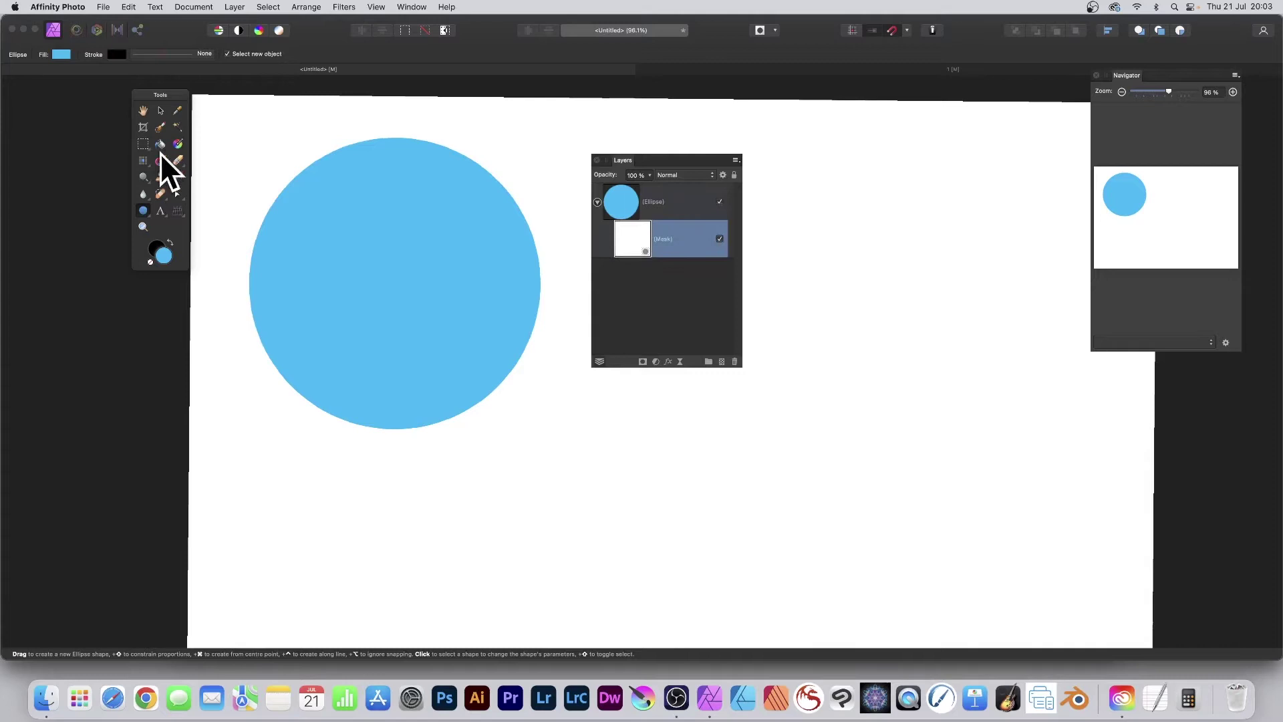
click(178, 144)
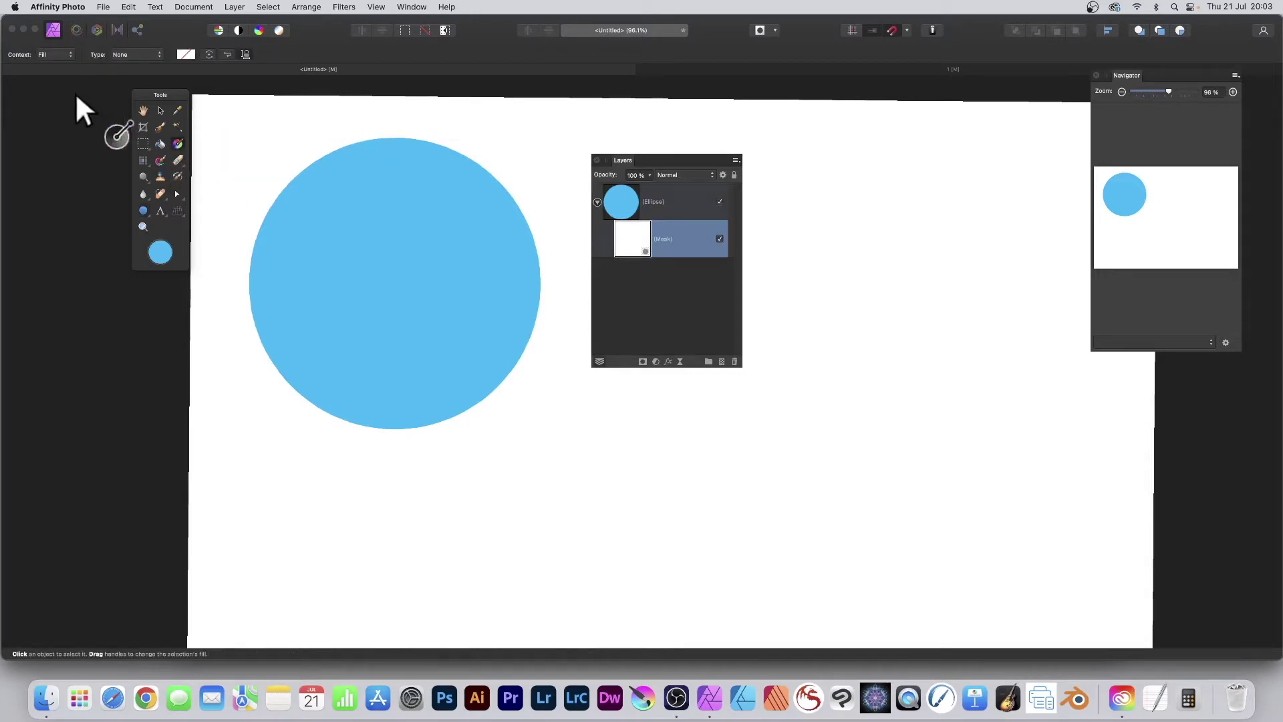
click(408, 159)
drag(408, 159, 407, 324)
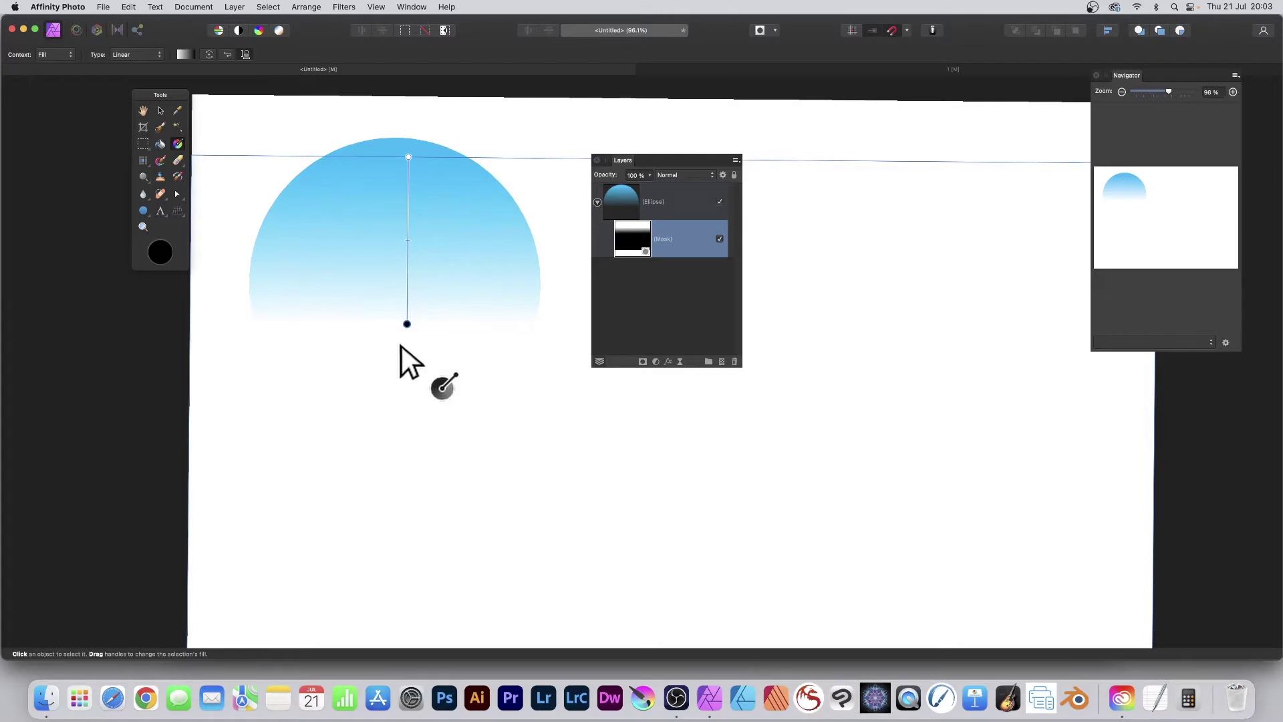
drag(407, 323, 408, 271)
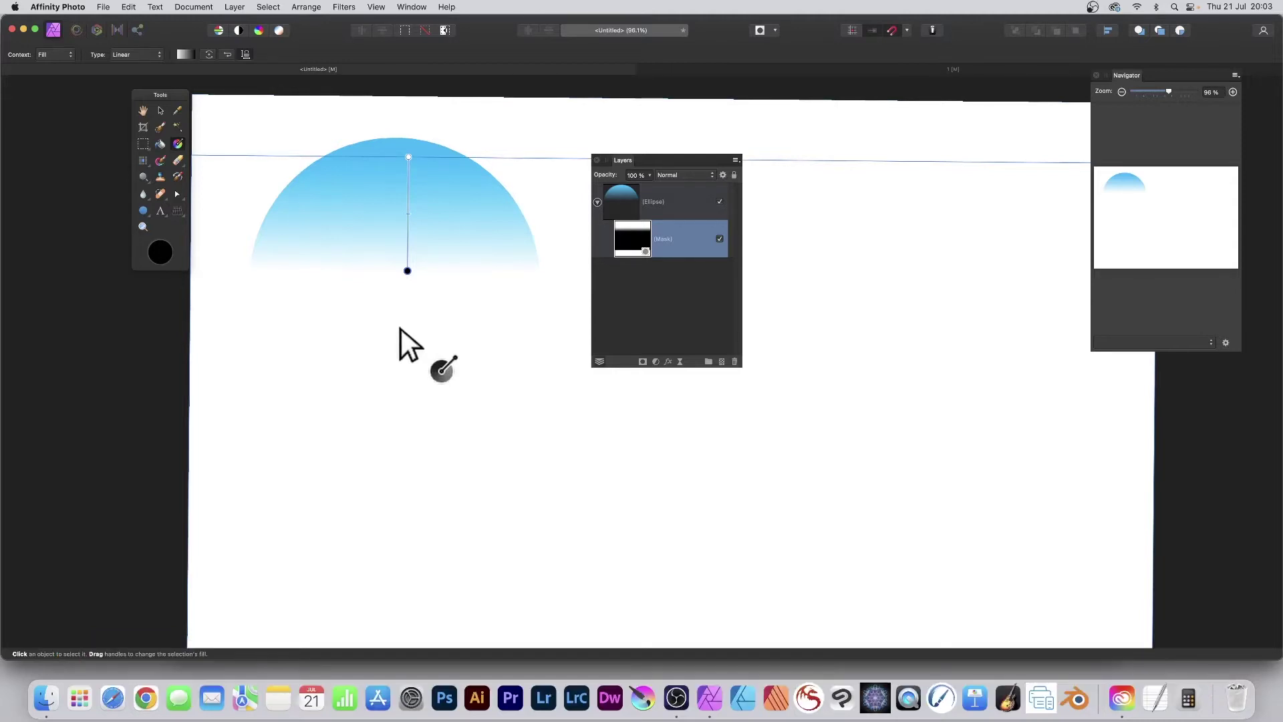
drag(632, 239, 597, 200)
Duplicate the masked circle and move the copy down over the original's lower half
click(612, 194)
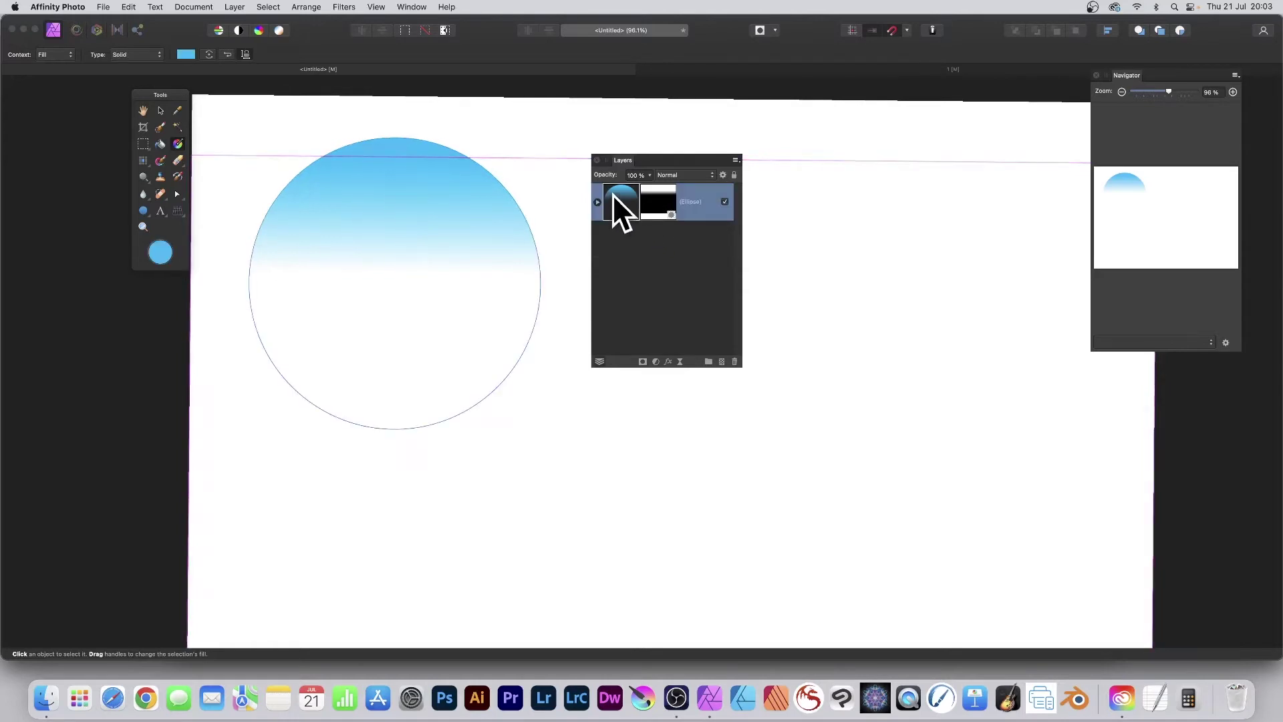
click(235, 7)
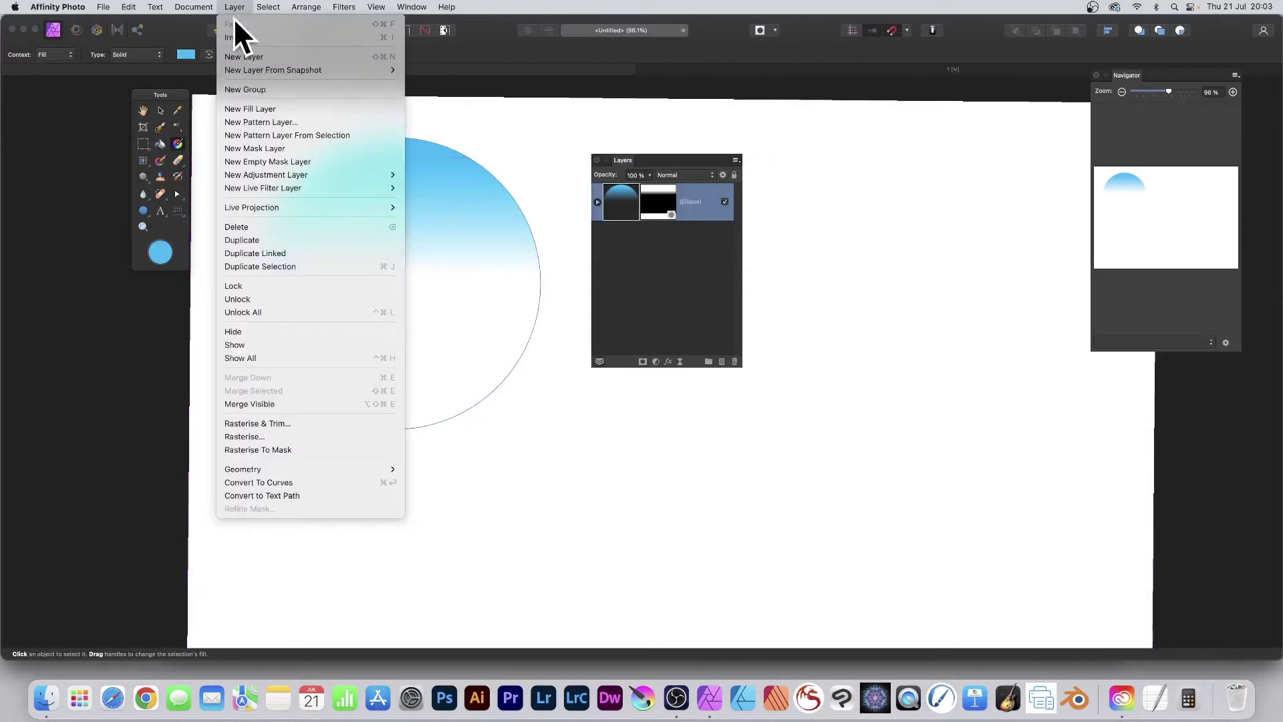
click(246, 239)
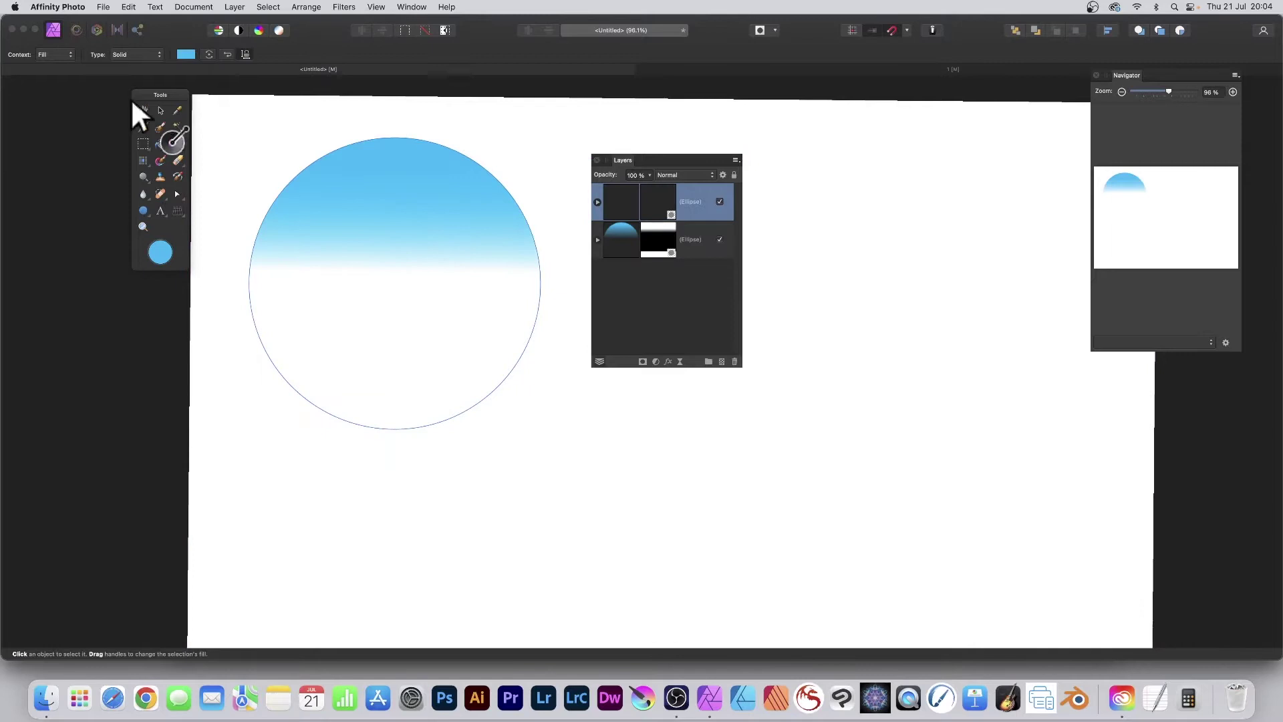
click(161, 110)
drag(372, 198, 370, 291)
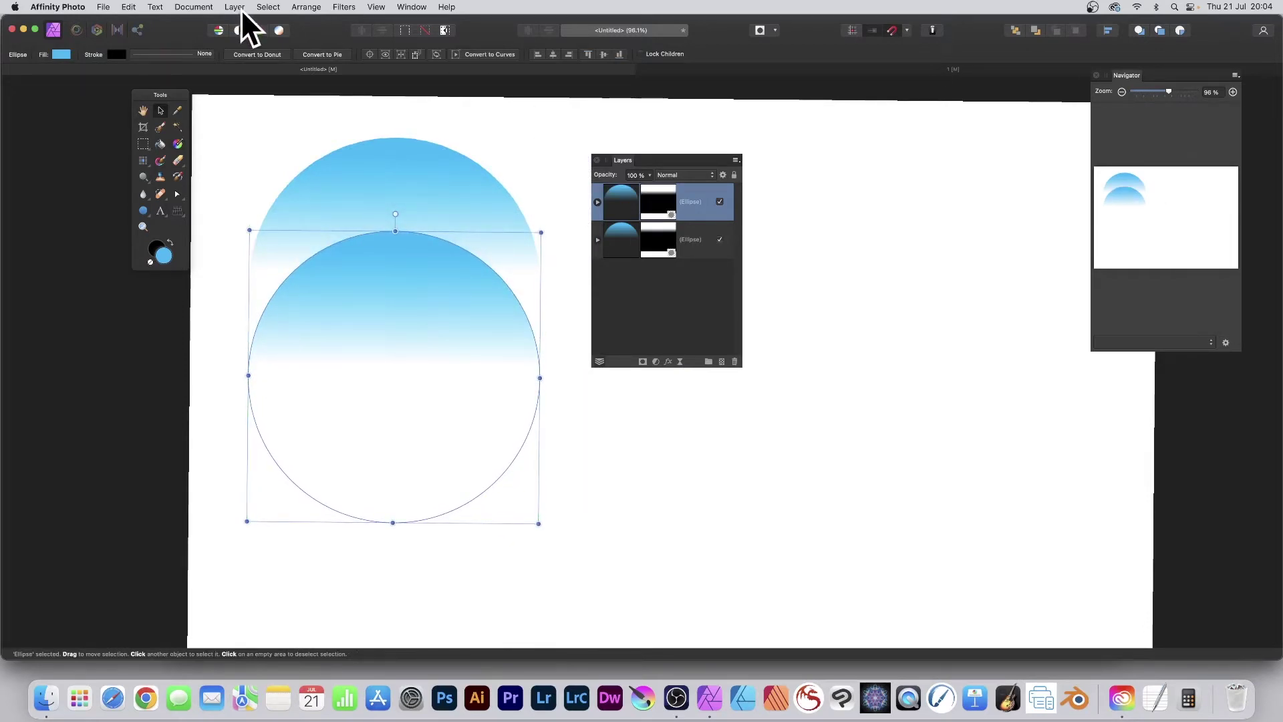
Recolour the copy a deep navy blue and select both circles together
click(61, 54)
drag(123, 183, 141, 170)
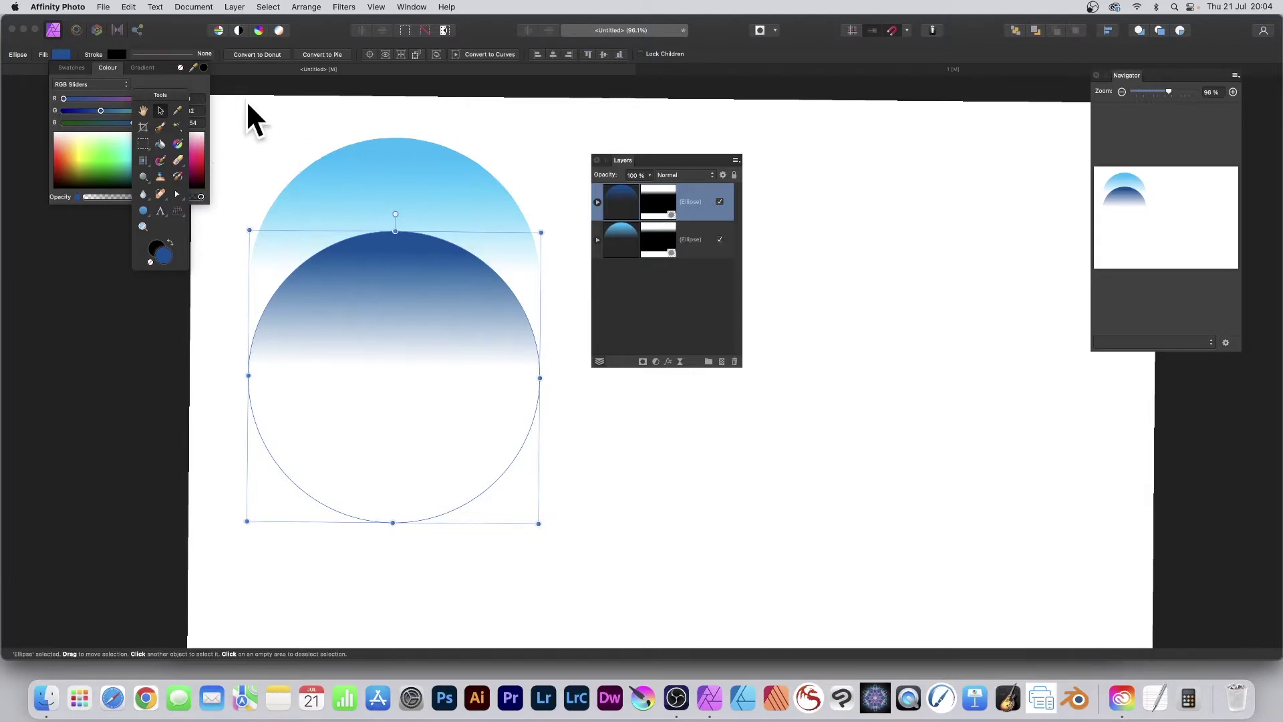
drag(226, 98, 651, 580)
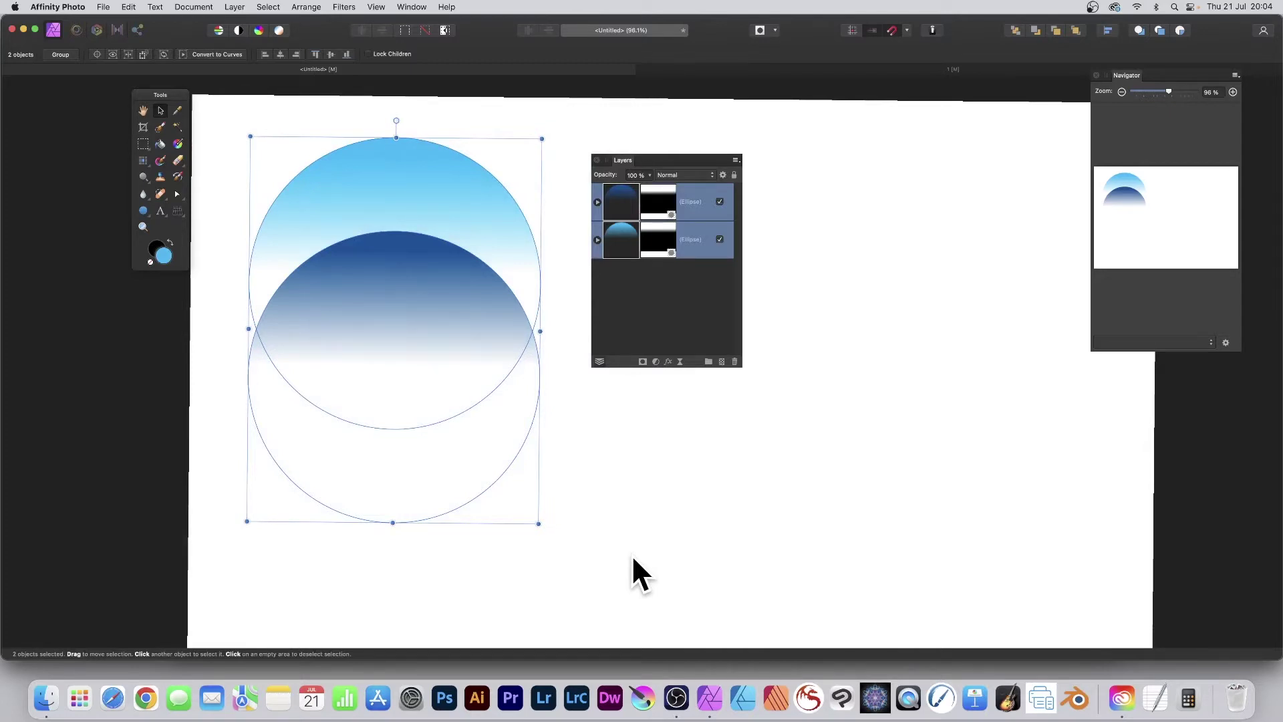
Merge the visible circles into one pixel layer and delete the two original ellipse layers
click(235, 6)
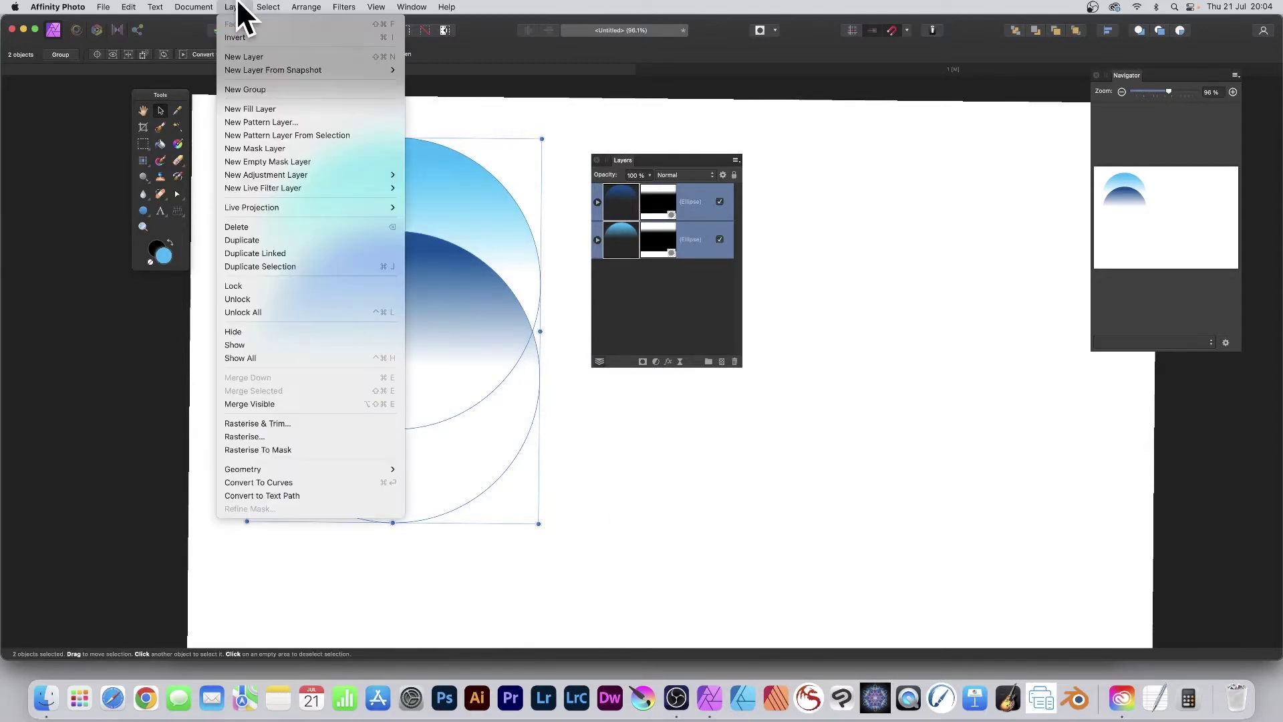
click(343, 403)
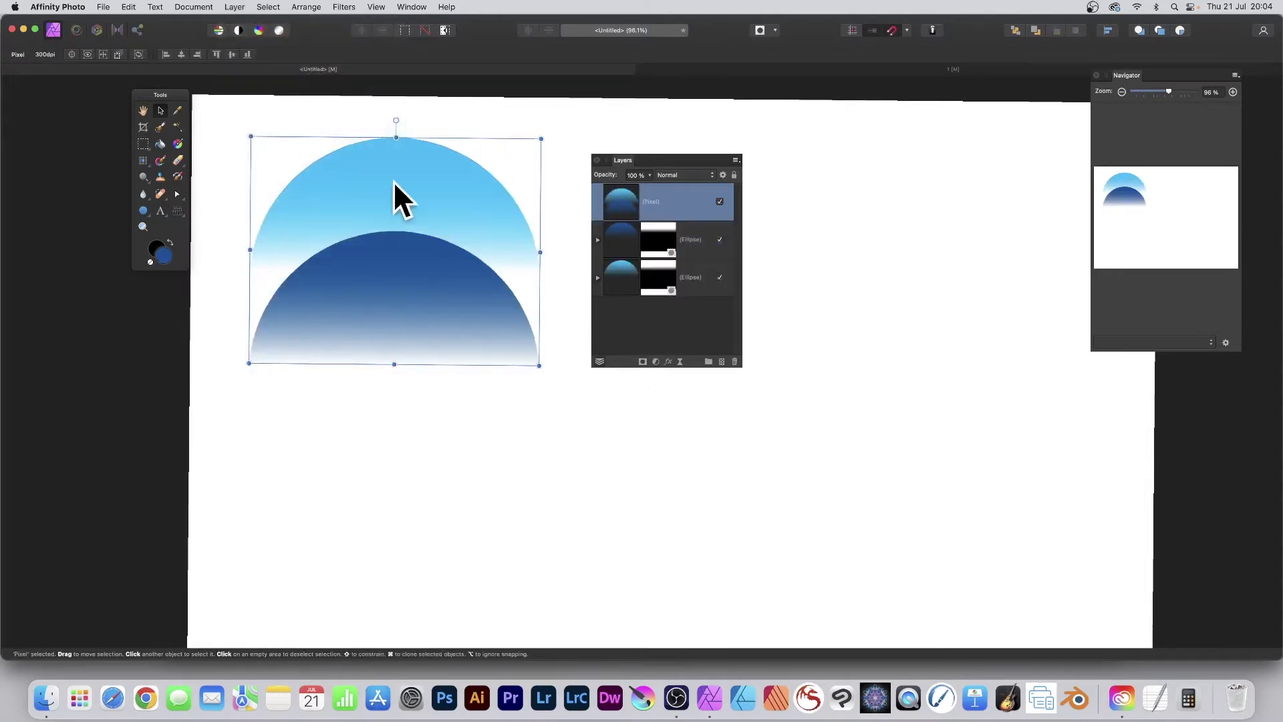
click(628, 247)
shift+click(619, 276)
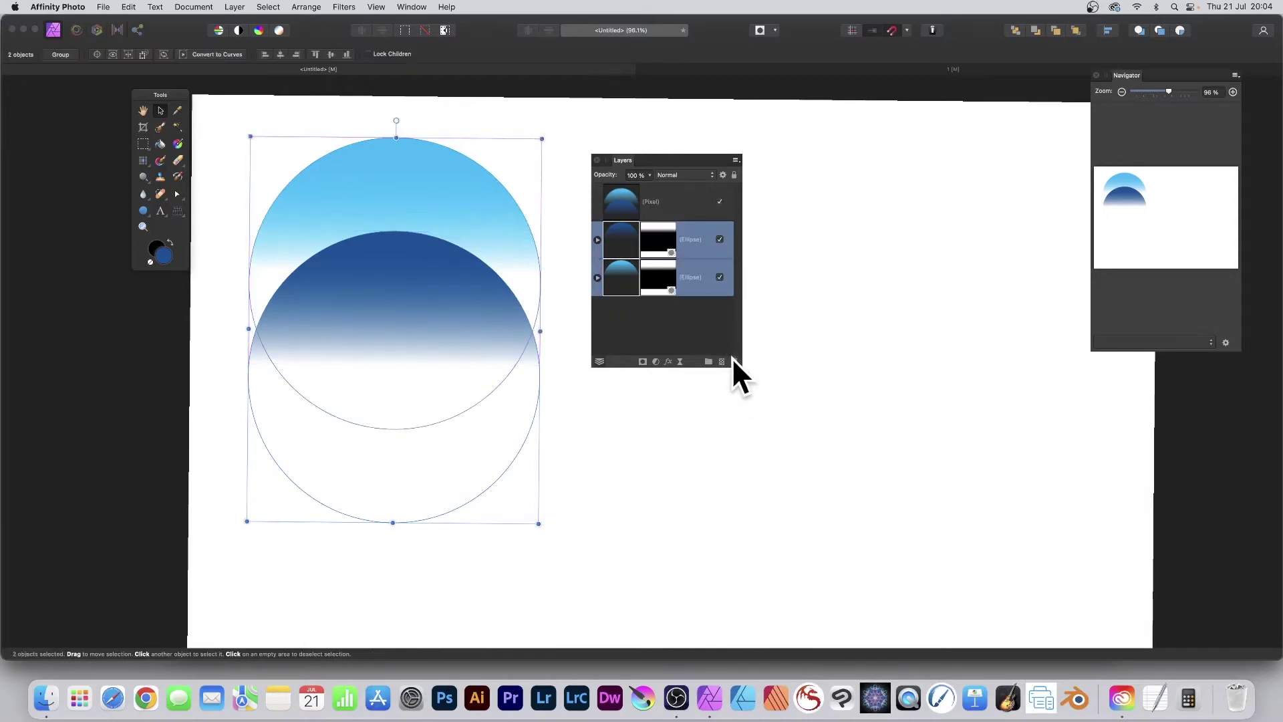
click(734, 362)
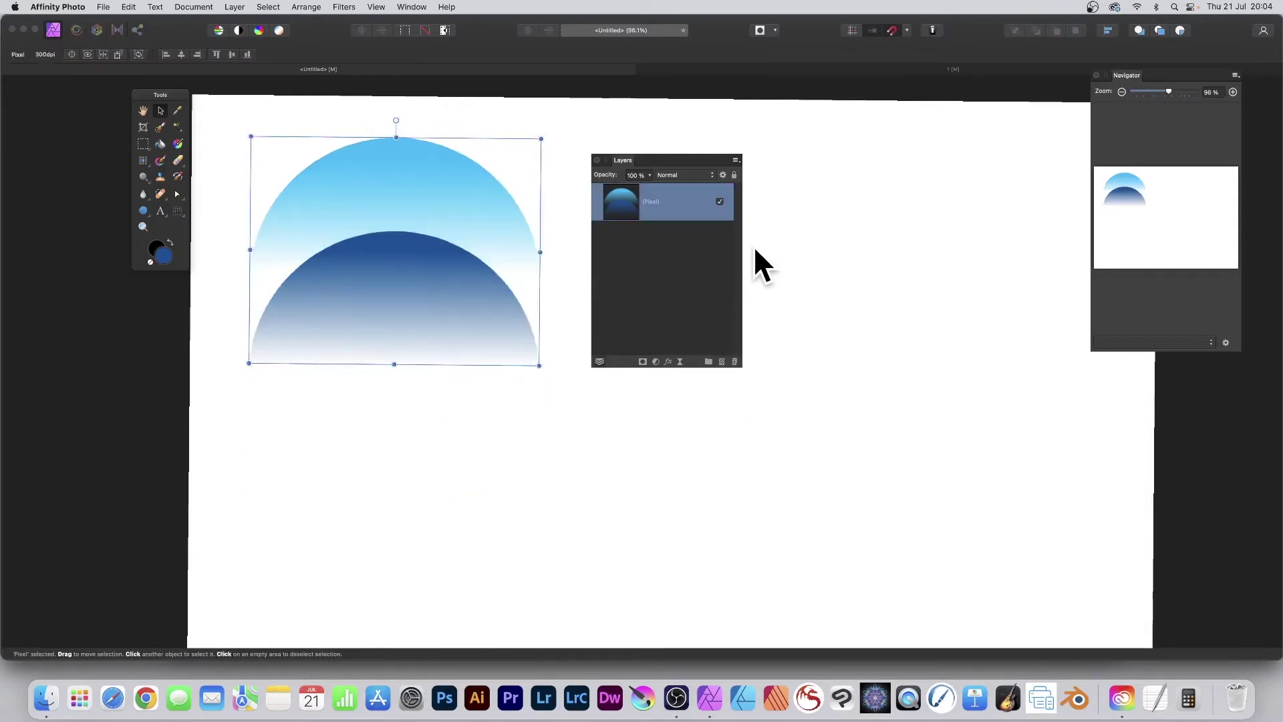
drag(632, 161, 922, 336)
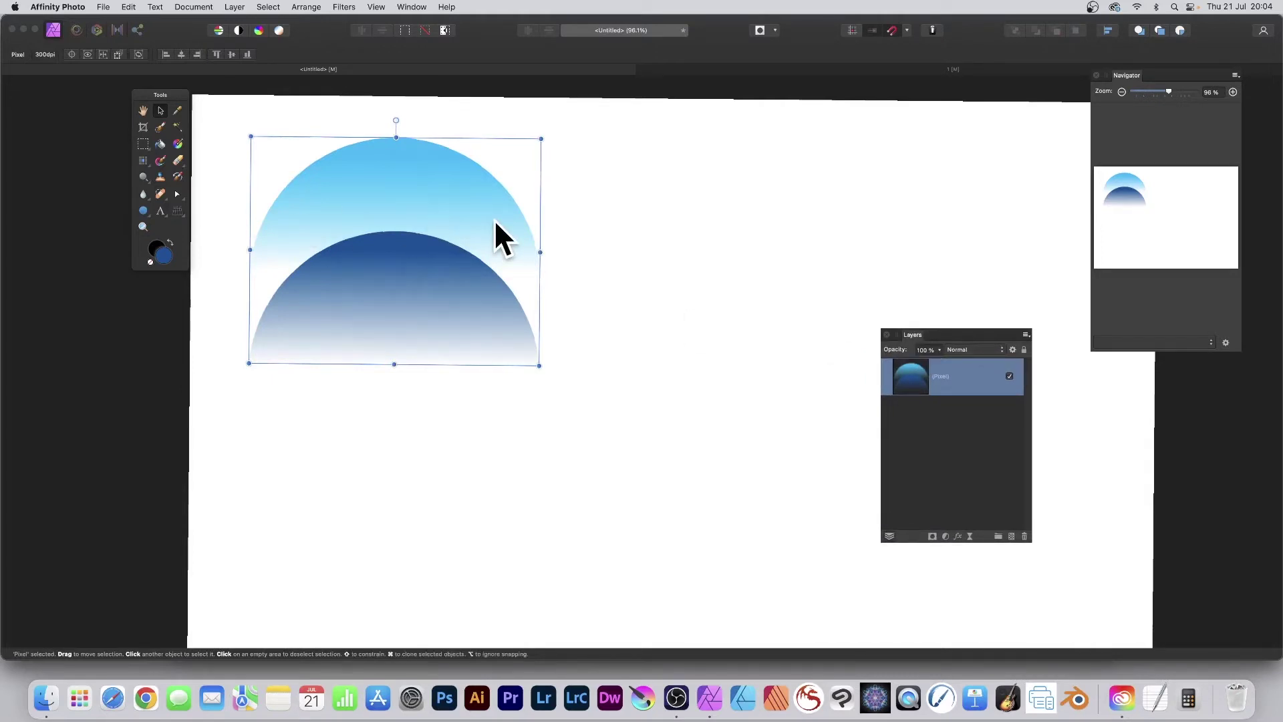
Make two linked duplicates of the merged semicircles, placed edge to edge in a row of three
click(235, 7)
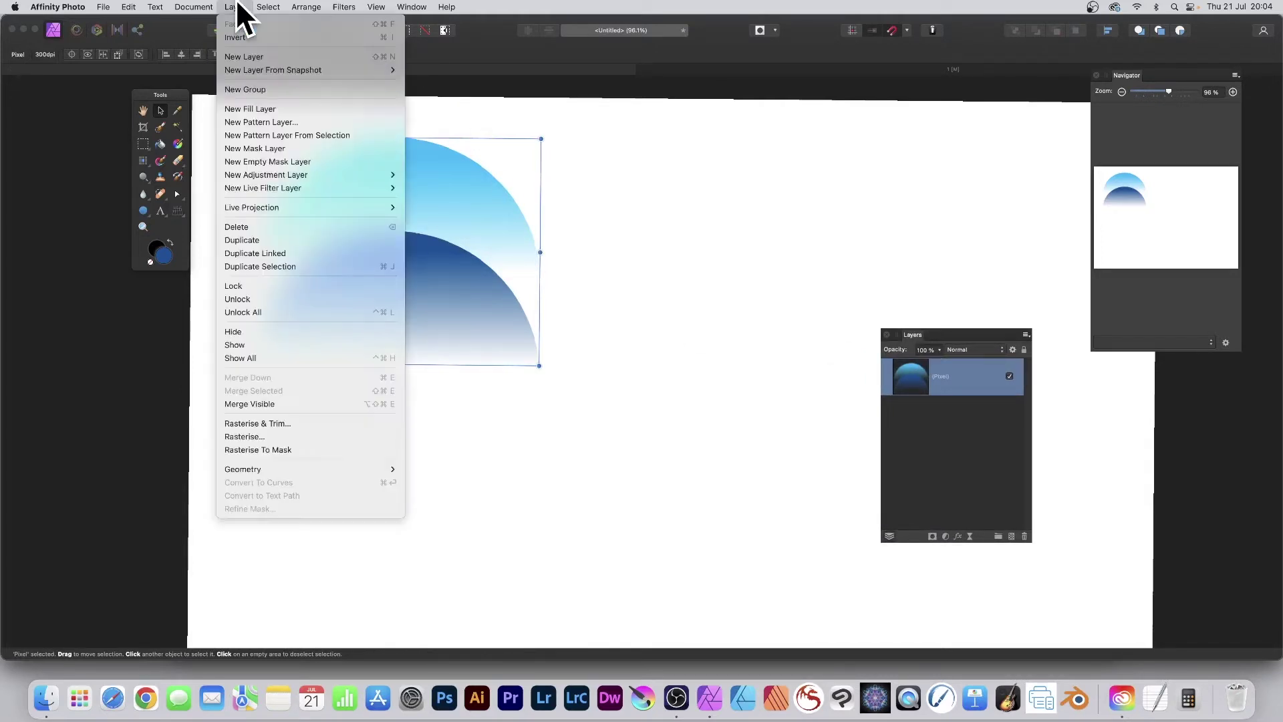
click(265, 253)
drag(395, 235, 686, 236)
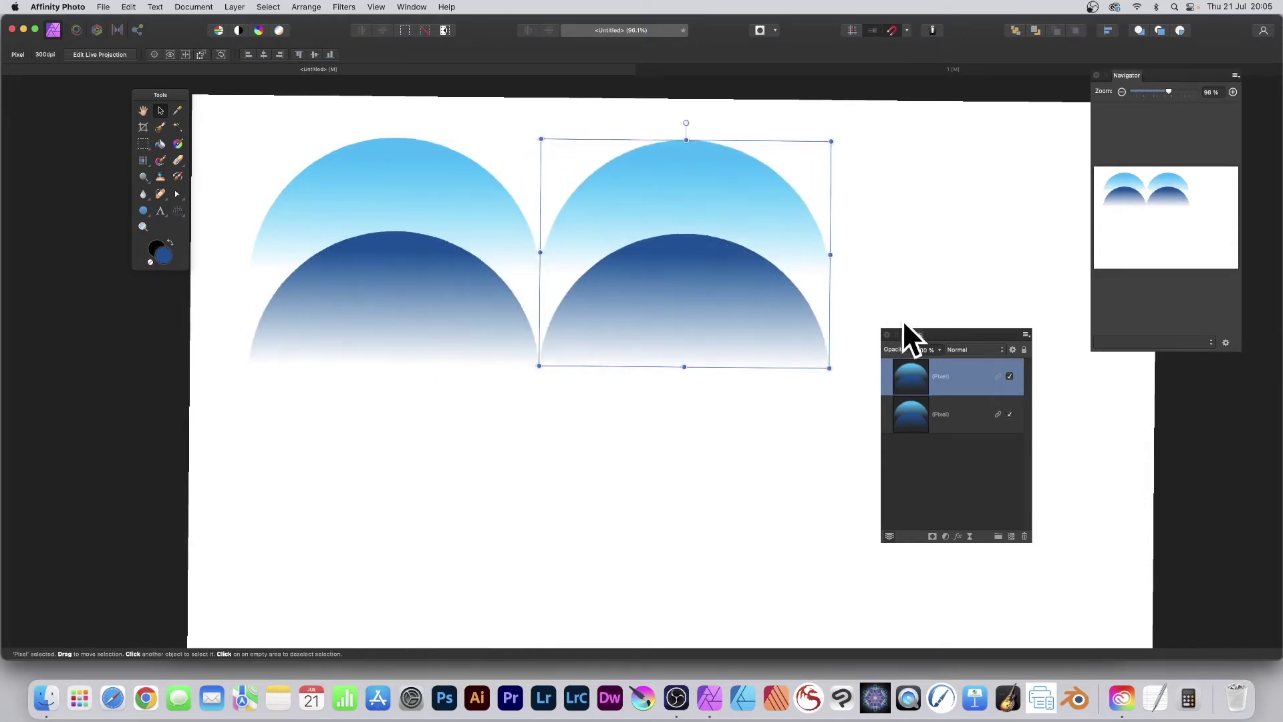
drag(908, 331, 876, 363)
mouse_move(631, 195)
mouse_down()
mouse_move(523, 194)
mouse_move(635, 195)
mouse_up()
click(236, 7)
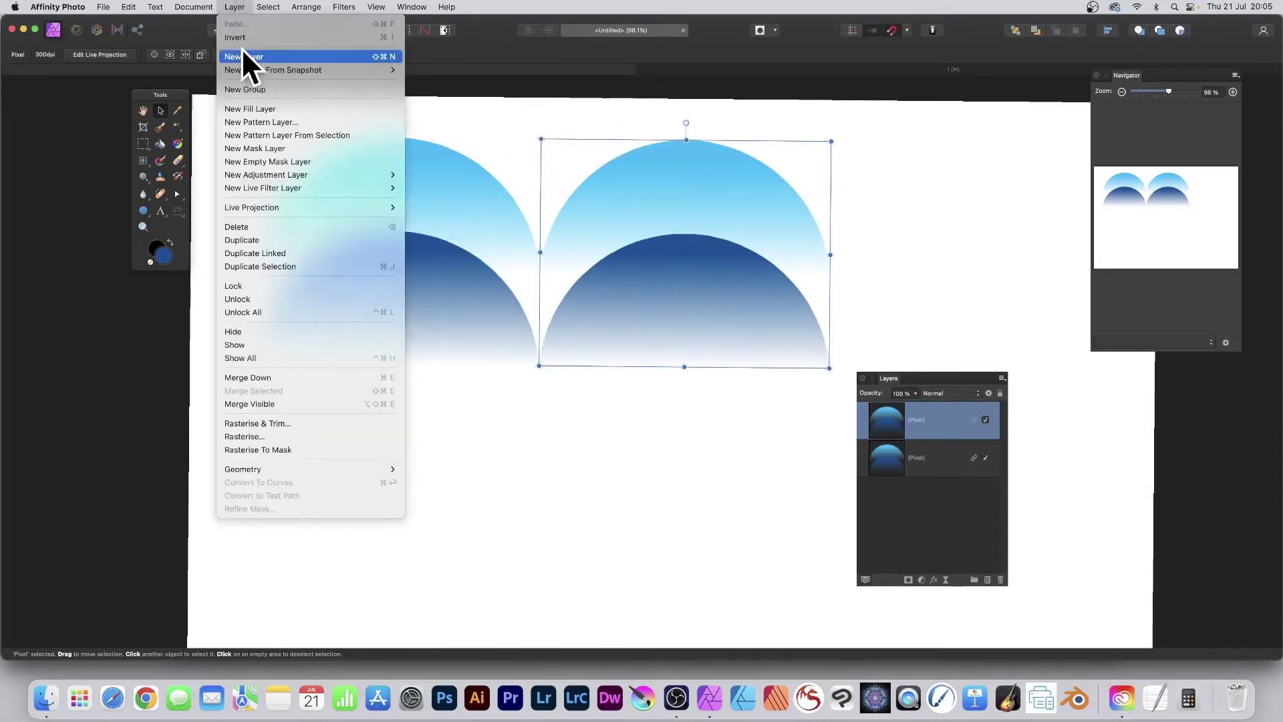
click(274, 252)
drag(656, 232, 943, 242)
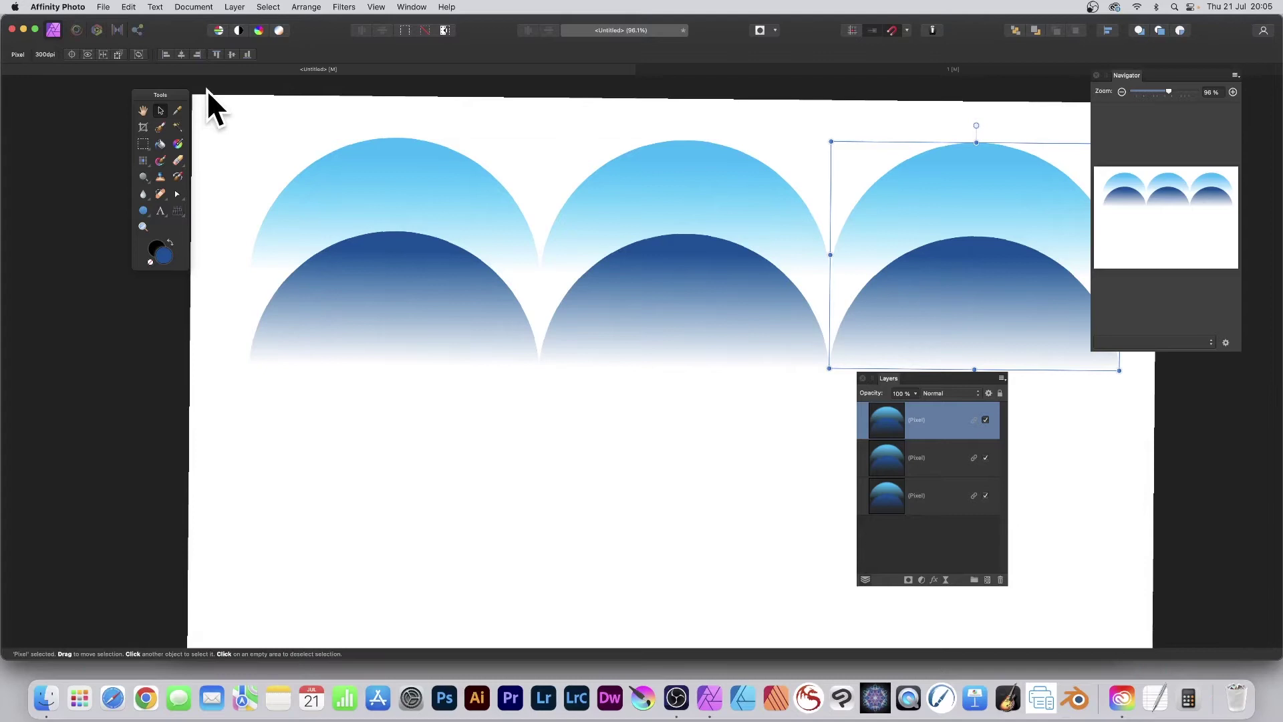
Make linked copies of all three semicircles, shifted down and left to overlap the first row
drag(206, 92, 1189, 423)
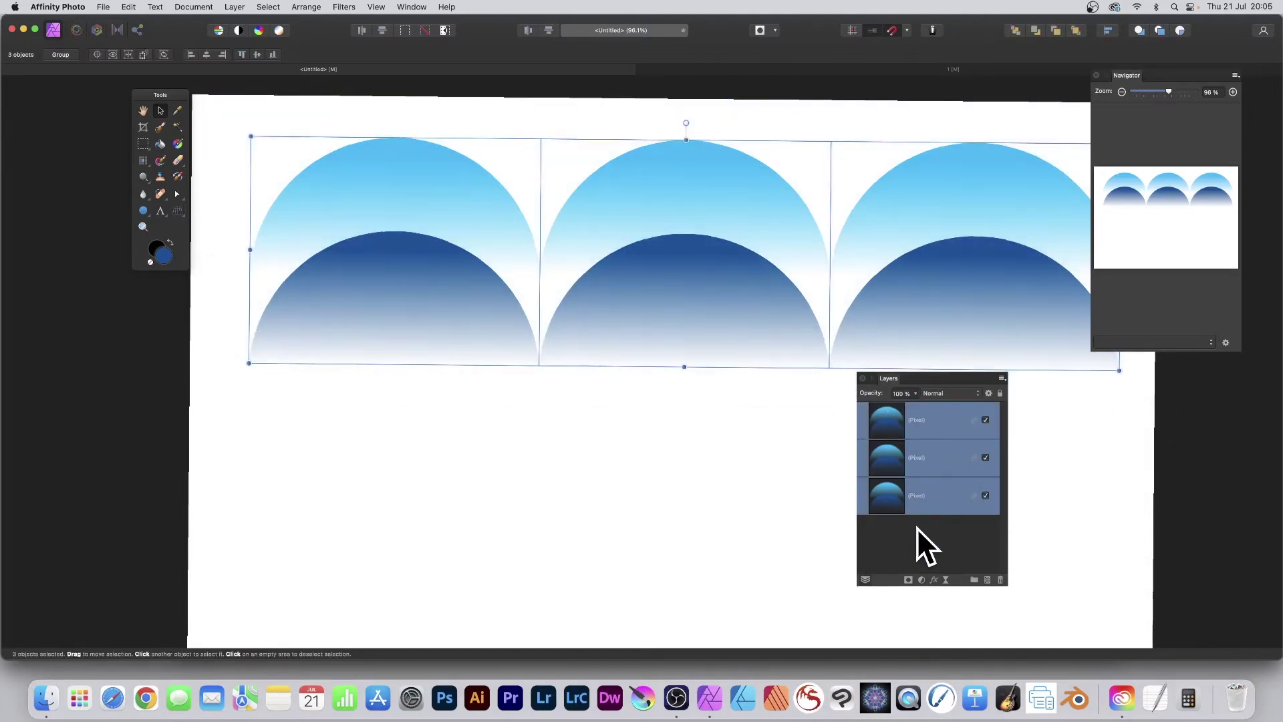
click(235, 7)
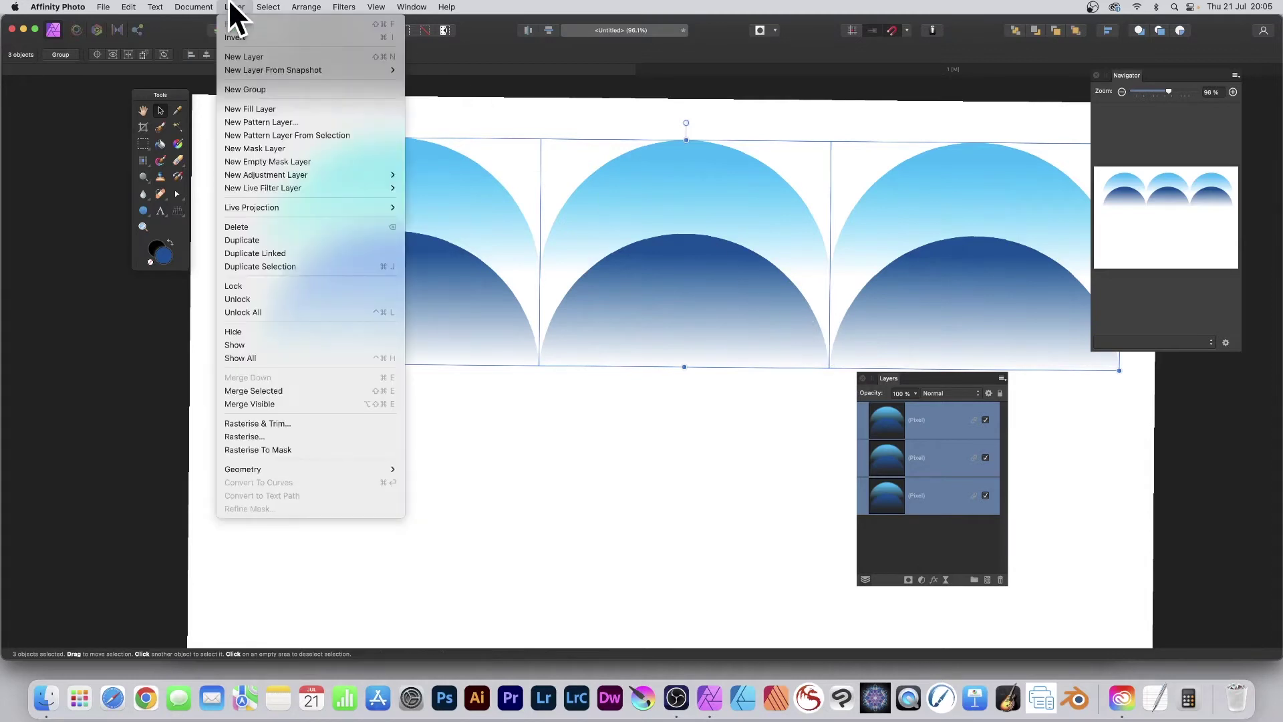
click(270, 253)
drag(642, 254, 505, 379)
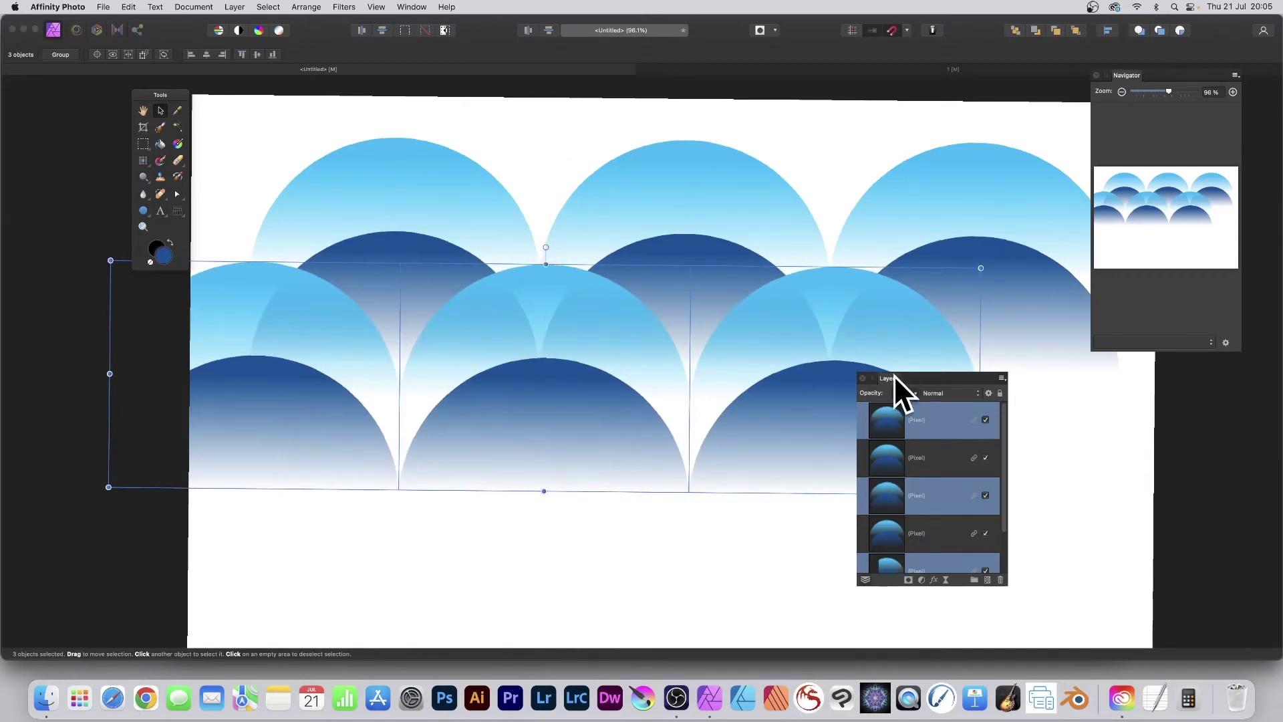
drag(893, 375, 1120, 394)
click(235, 8)
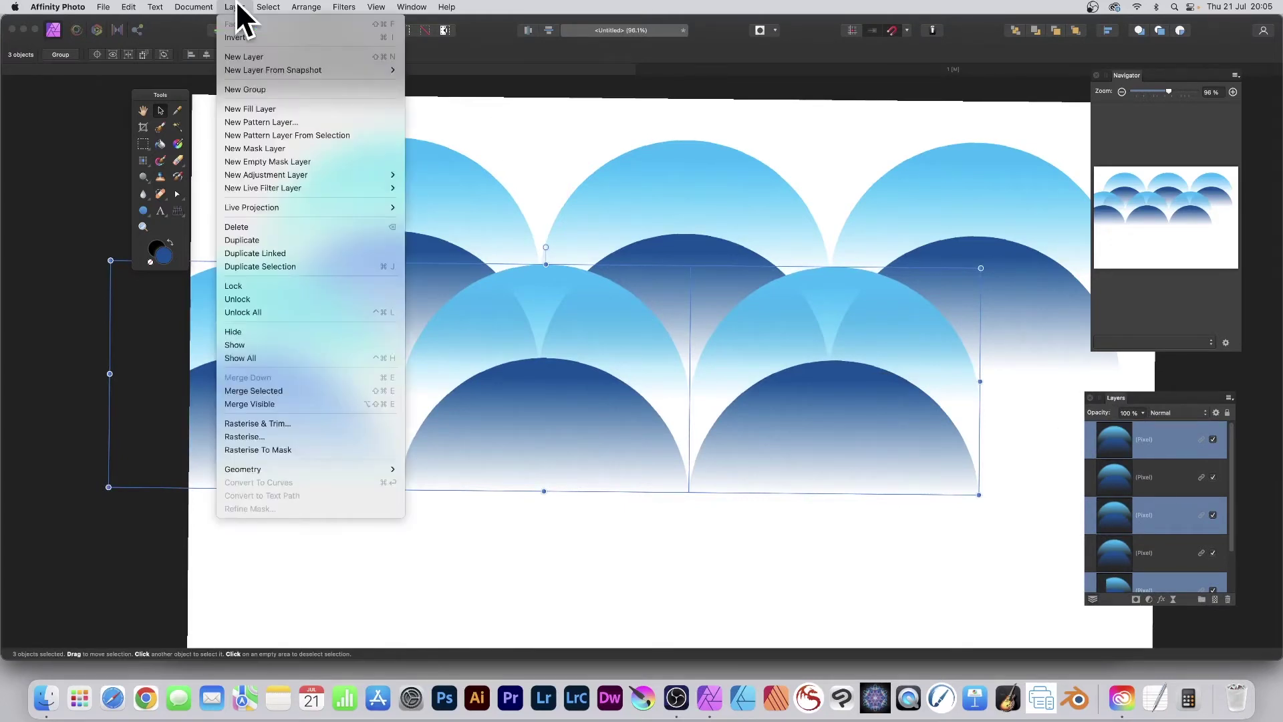
Add a linked copy of the second row shifted down and right, then select the top-left semicircle
click(257, 257)
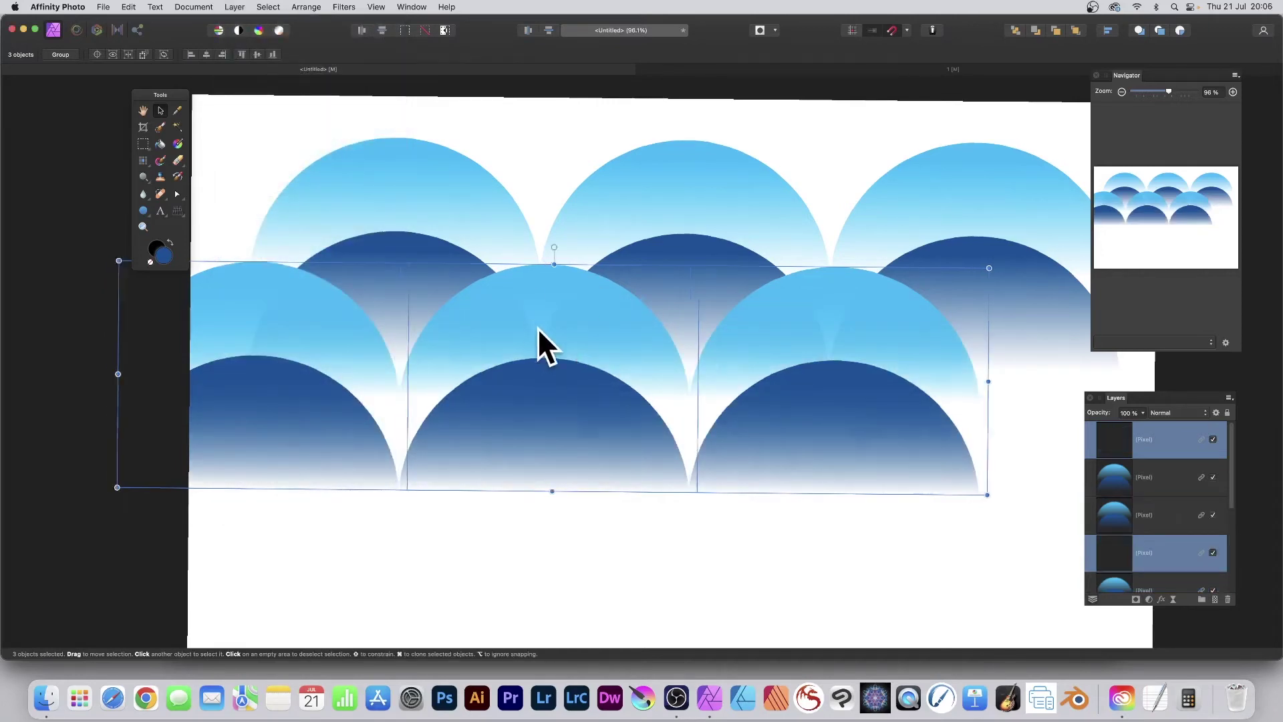
drag(538, 330, 672, 469)
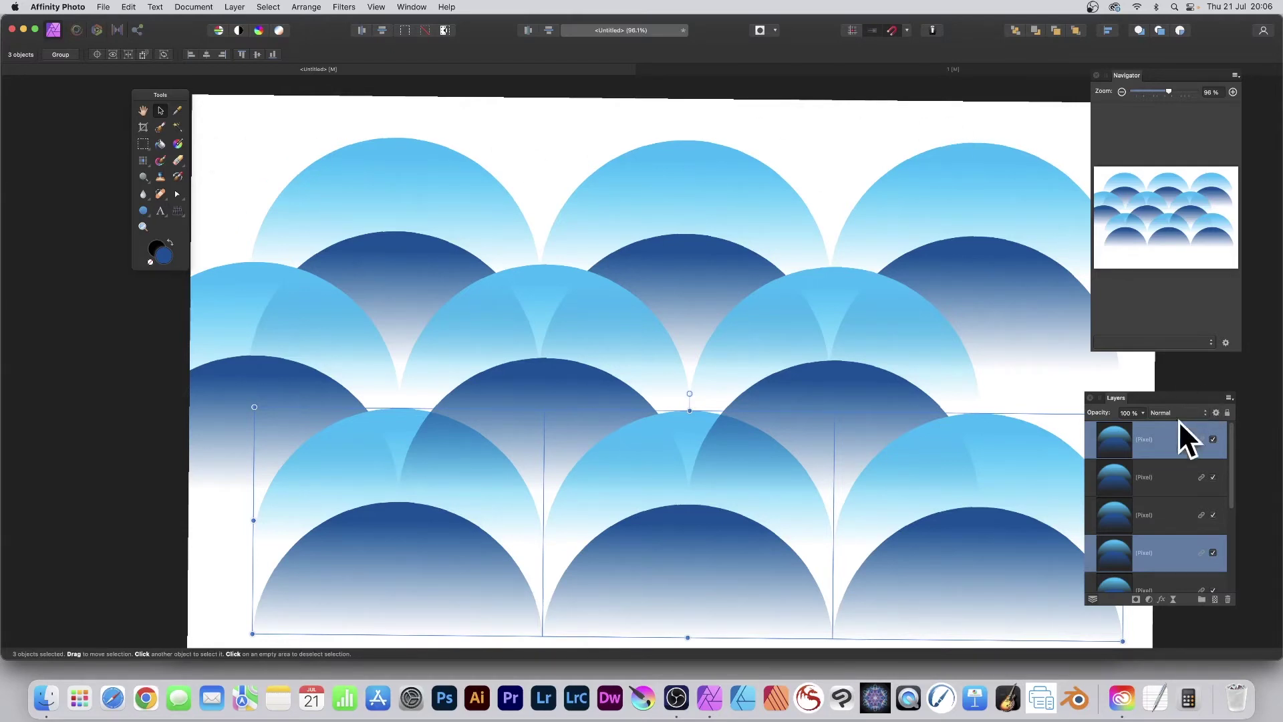
click(369, 178)
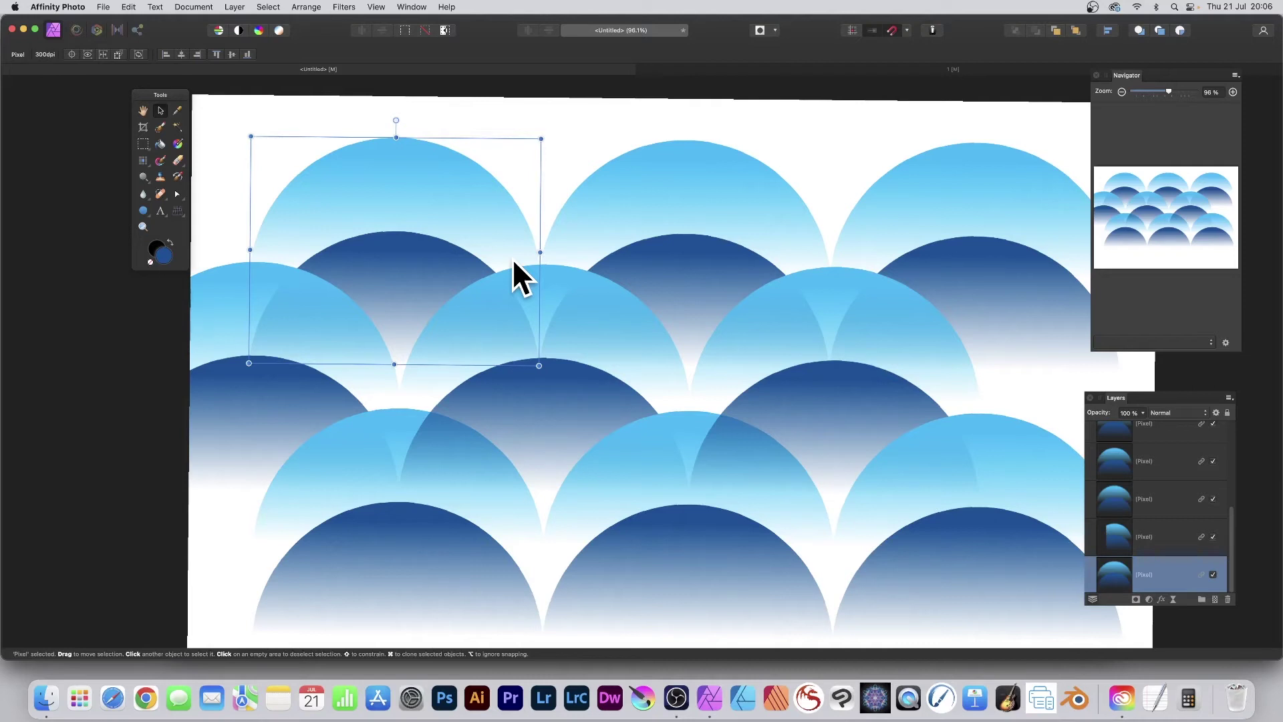
Open Filters > Distort > Deform on the top-left semicircle layer
click(343, 7)
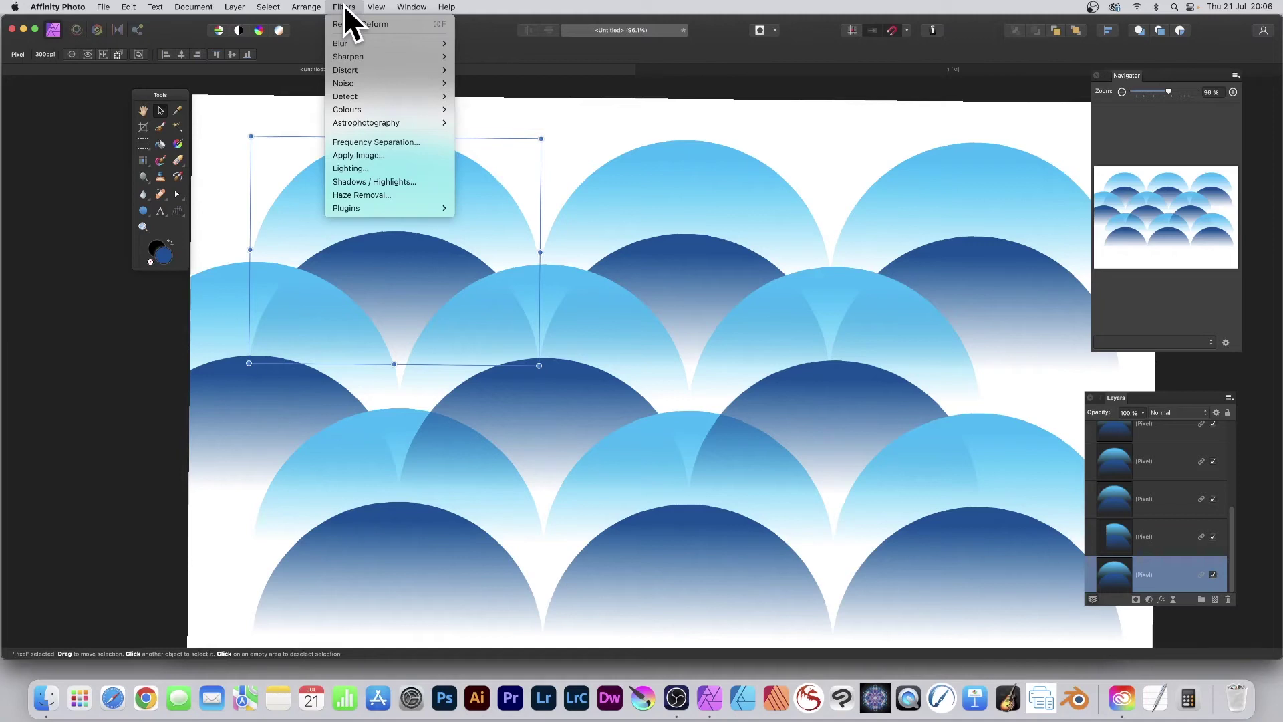
mouse_move(348, 44)
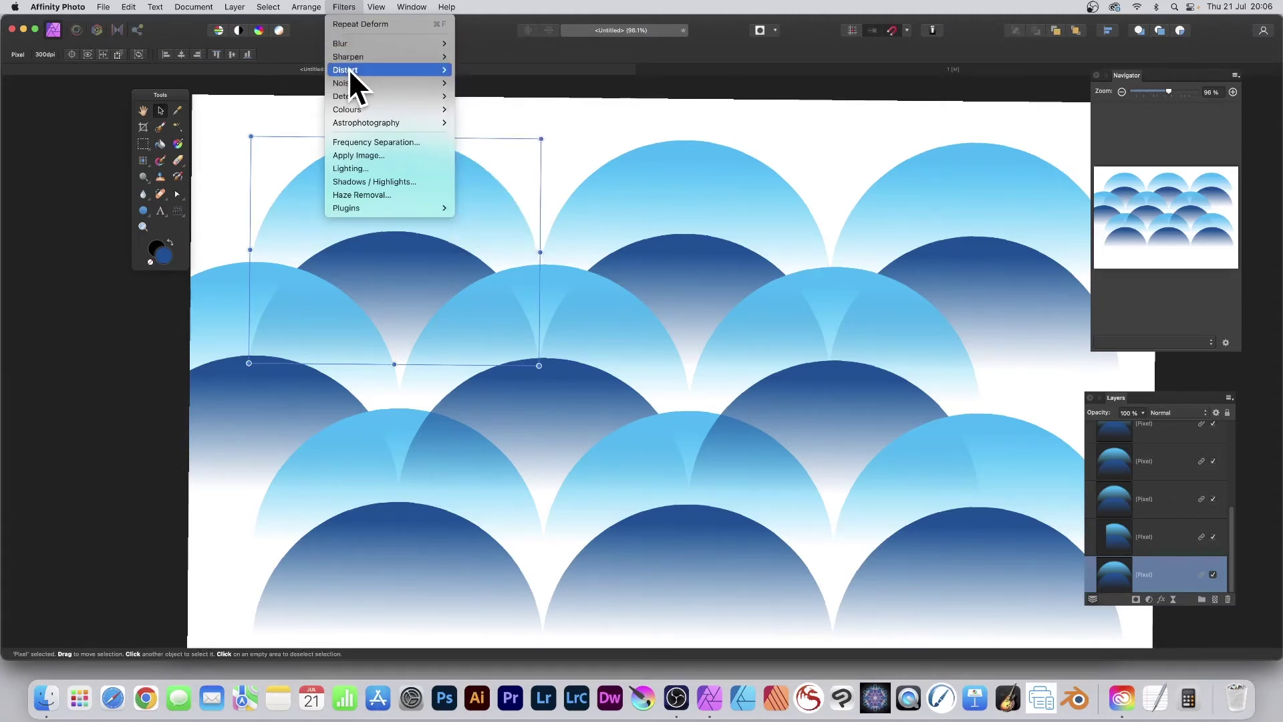
mouse_move(346, 69)
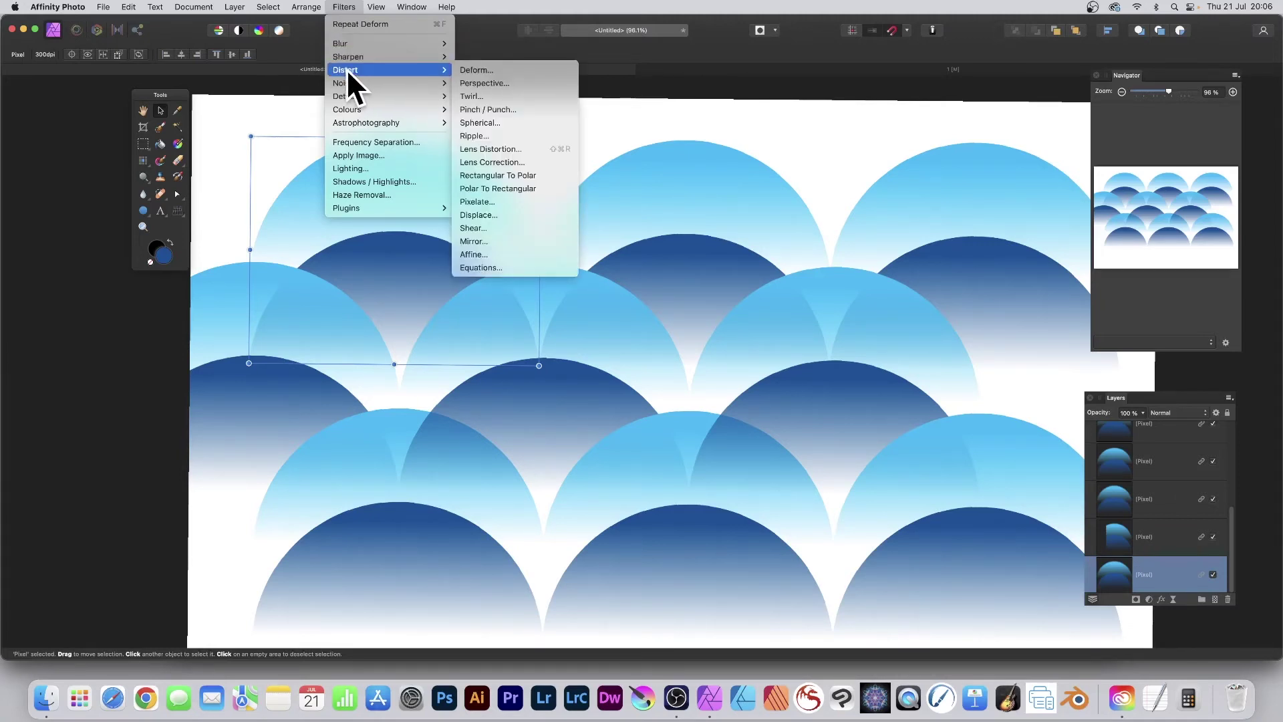
click(491, 71)
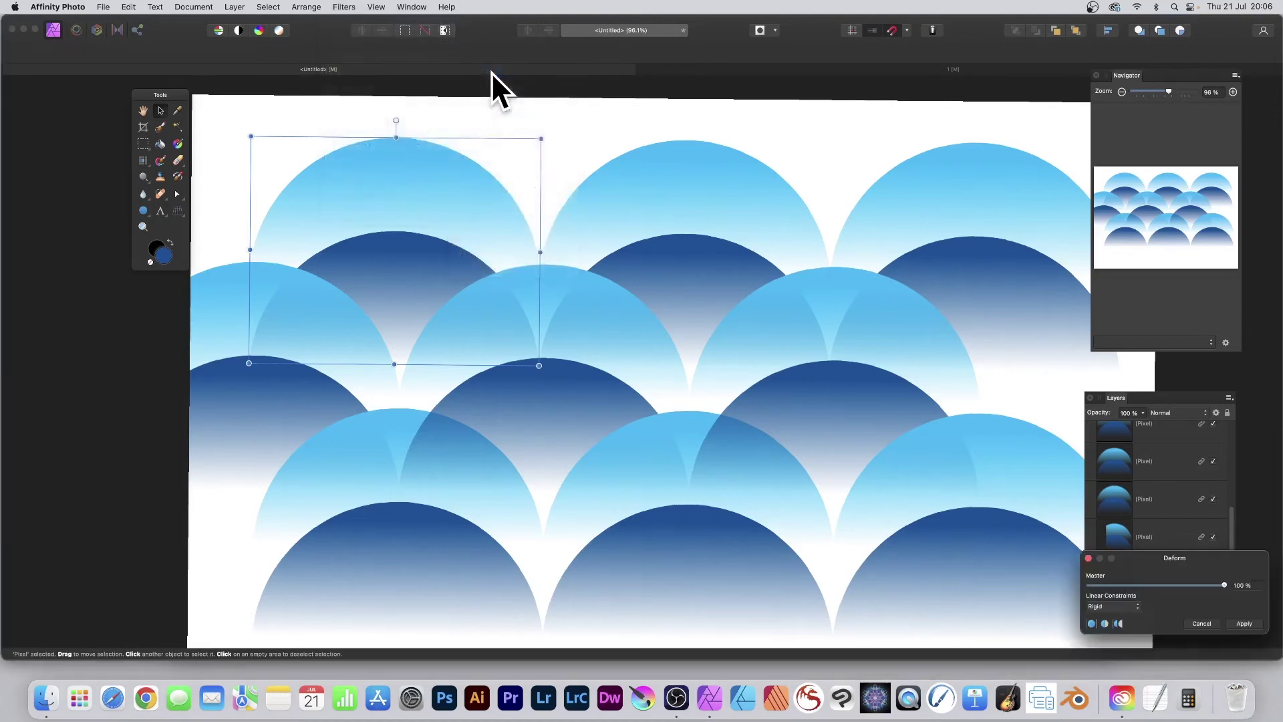
Add two Deform pins and pull one up-left to warp the top-left semicircle into a lopsided wave
click(342, 188)
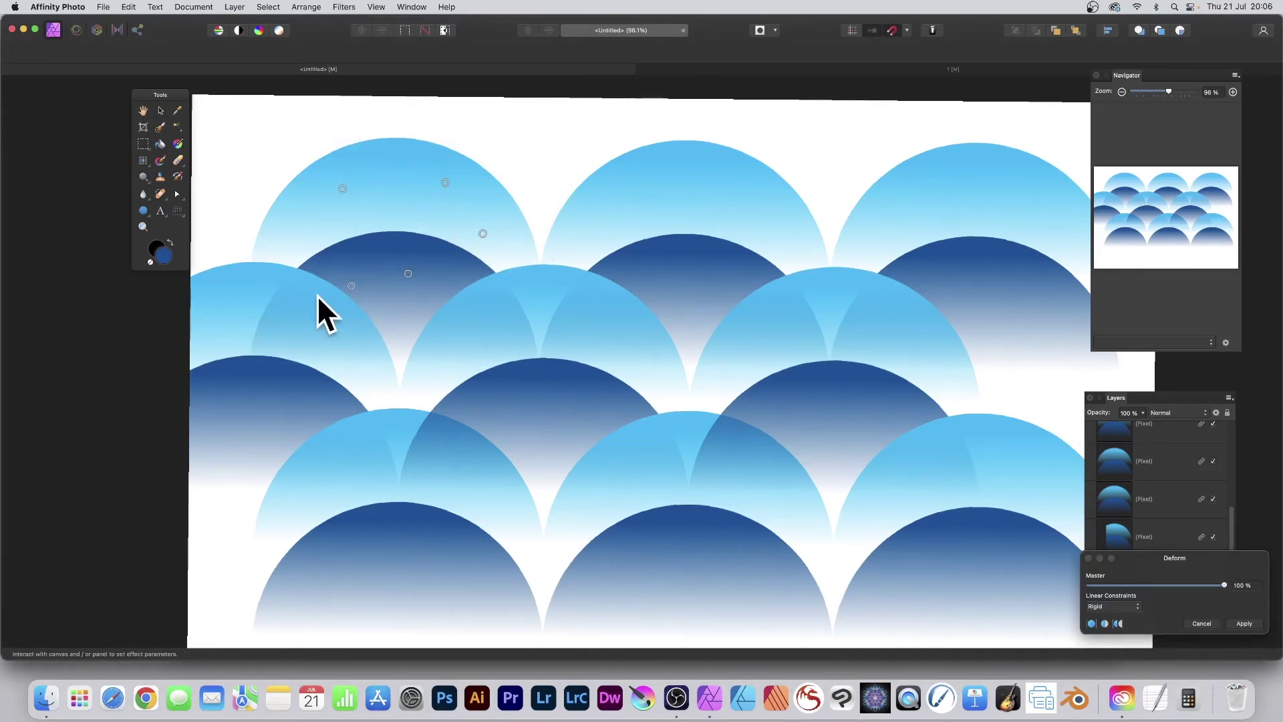
click(443, 306)
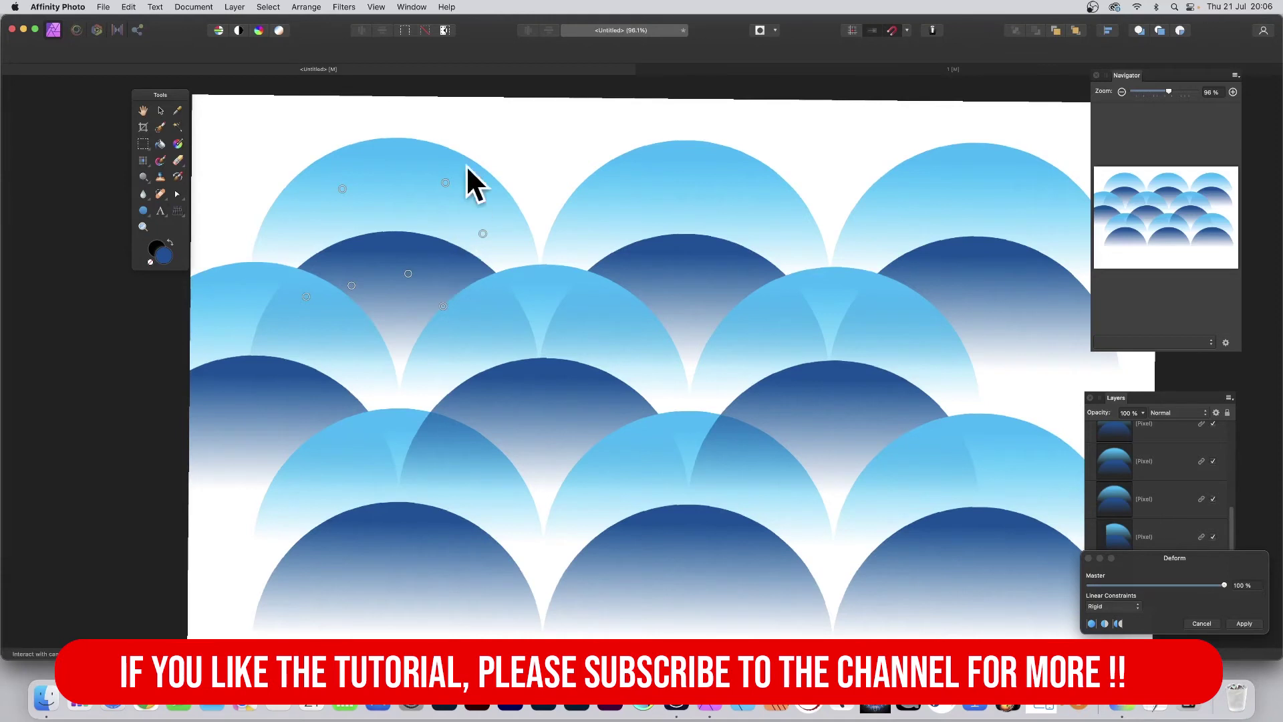
drag(445, 181, 265, 179)
drag(1148, 562, 751, 517)
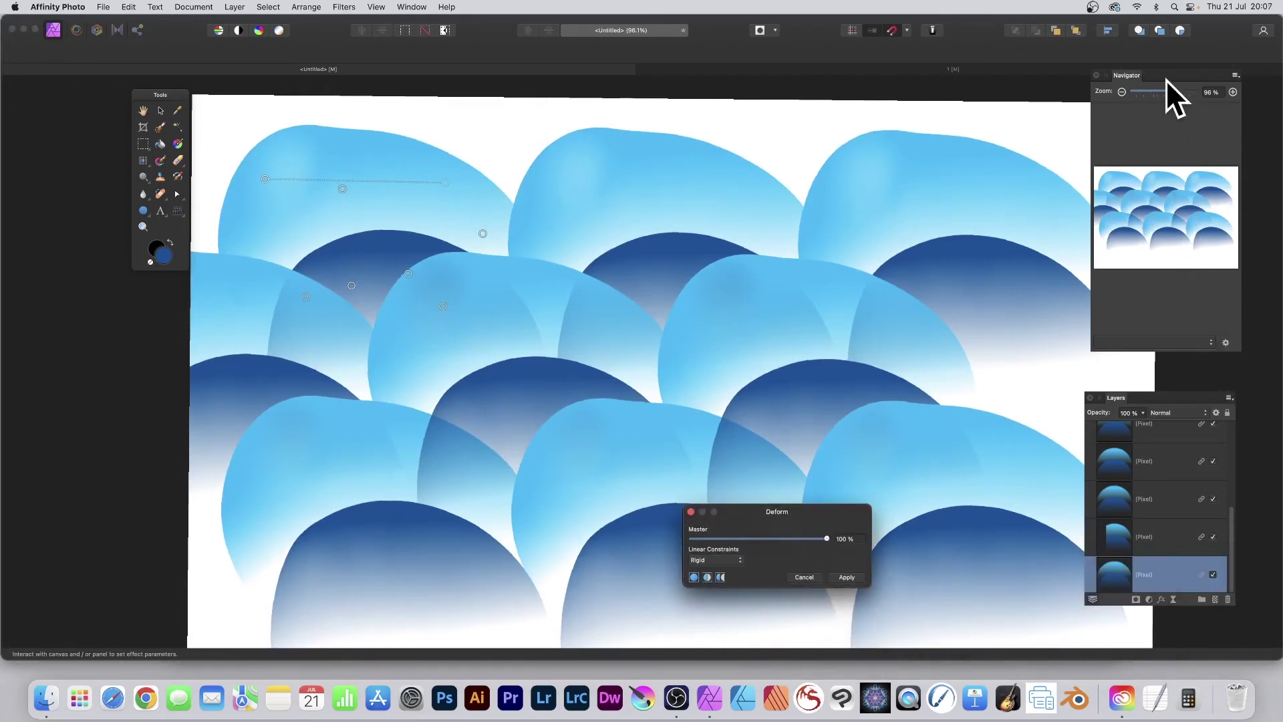
drag(1169, 90, 1149, 88)
Drag Deform pins up, left and down into three long, overlapping blue wave bands
scroll(947, 220, down, 3)
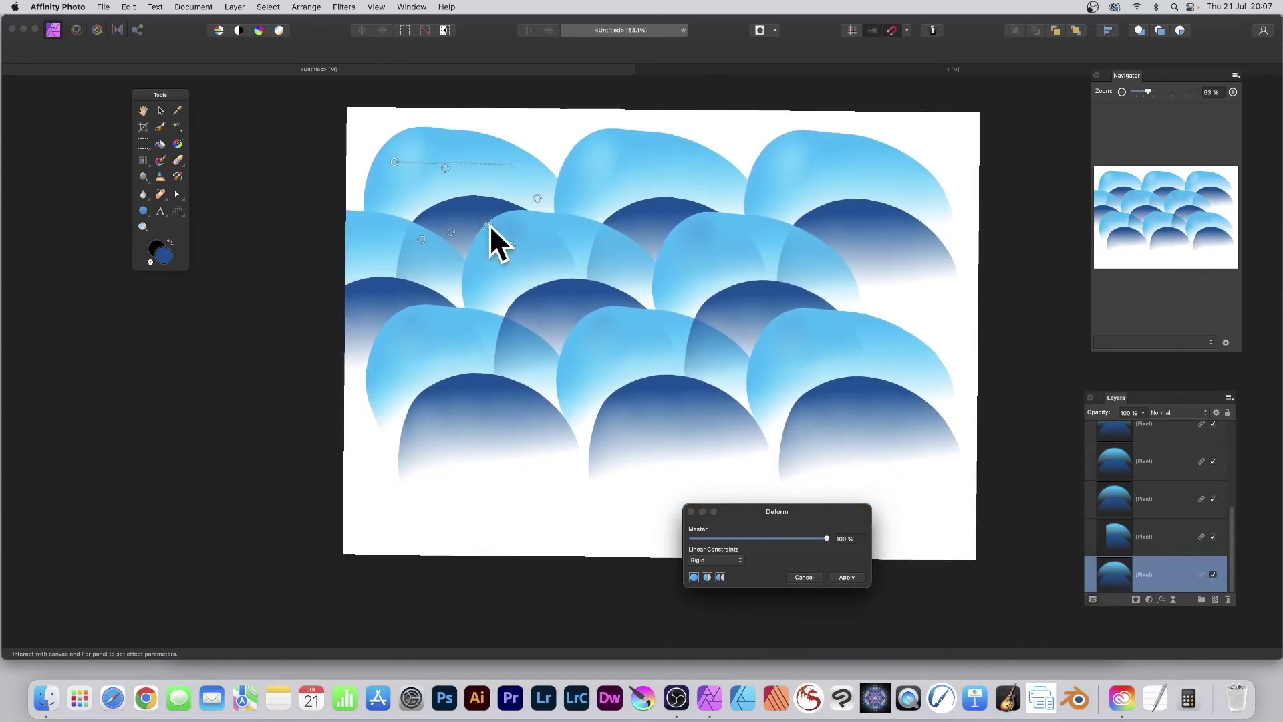
mouse_move(489, 223)
mouse_down()
mouse_move(590, 178)
mouse_move(641, 181)
mouse_move(606, 207)
mouse_move(630, 197)
mouse_move(567, 184)
mouse_move(594, 146)
mouse_move(567, 212)
mouse_move(599, 248)
mouse_move(588, 218)
mouse_move(477, 190)
mouse_move(495, 215)
mouse_move(487, 208)
mouse_up()
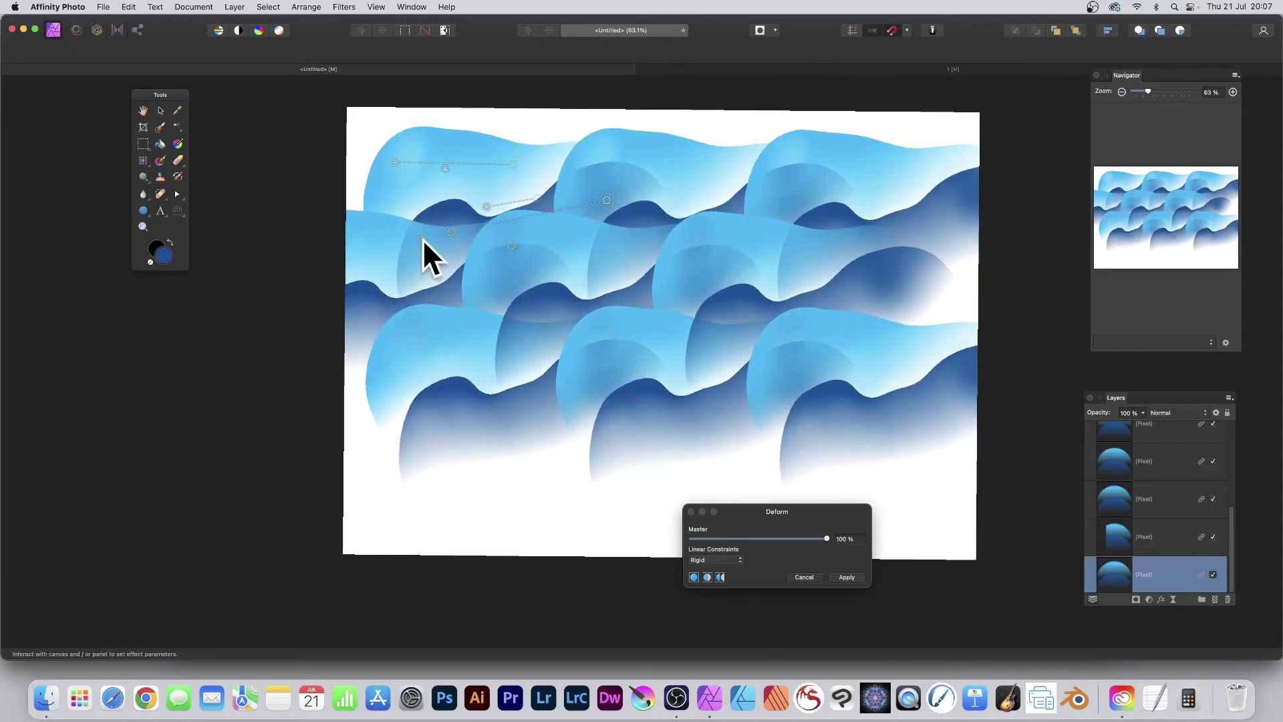
drag(422, 239, 335, 162)
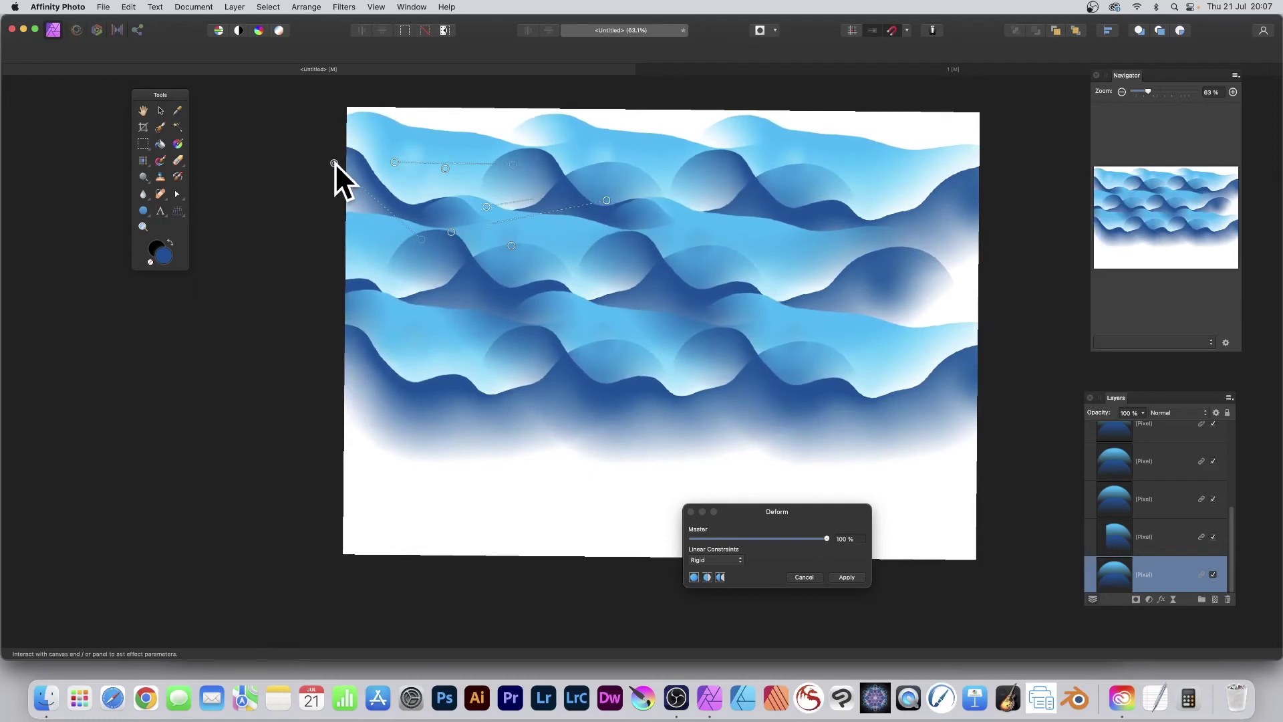
drag(445, 167, 475, 209)
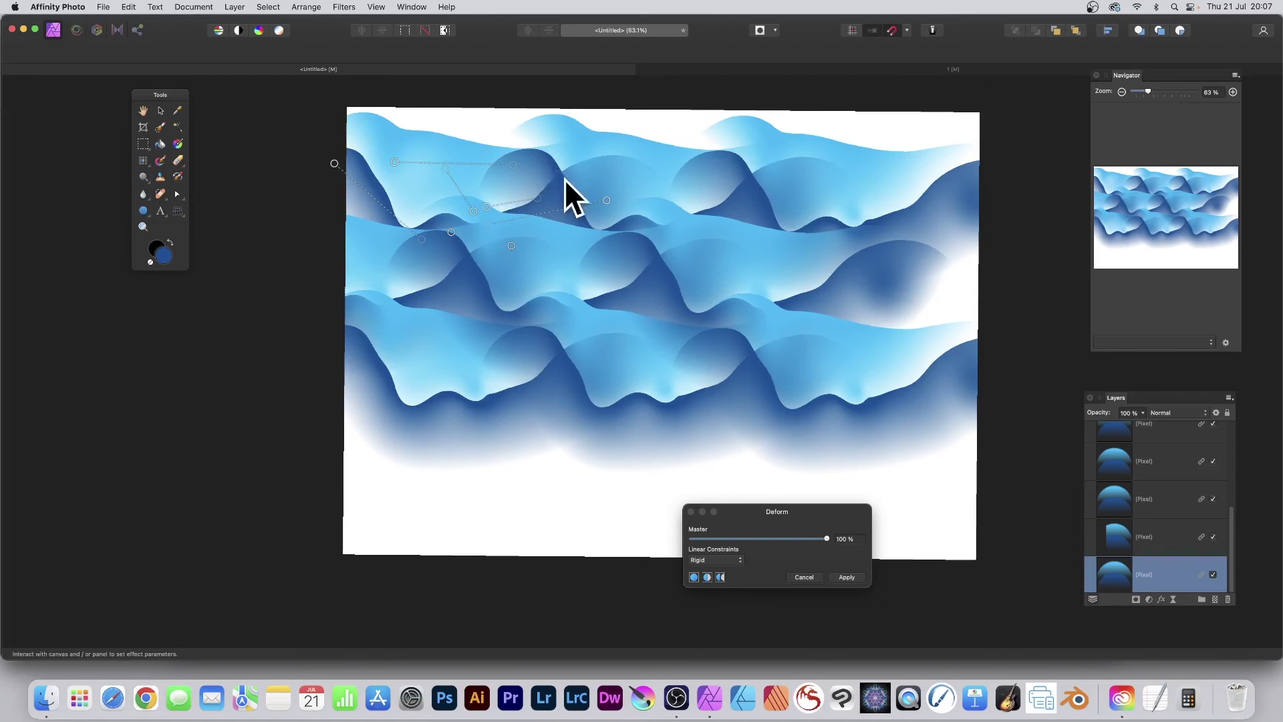
mouse_move(607, 199)
mouse_down()
mouse_move(628, 193)
mouse_move(596, 203)
mouse_up()
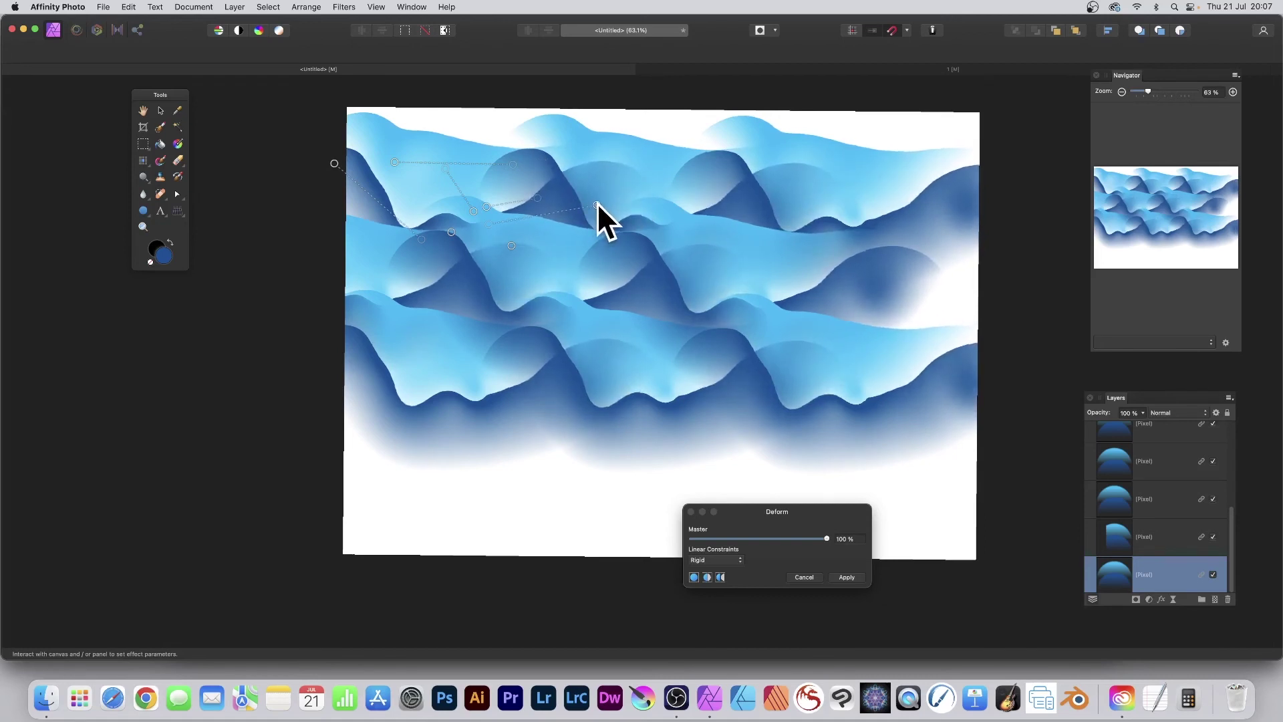
Apply the wave deformation, reselect the wave layer, and start Filters > Distort > Deform again
click(847, 578)
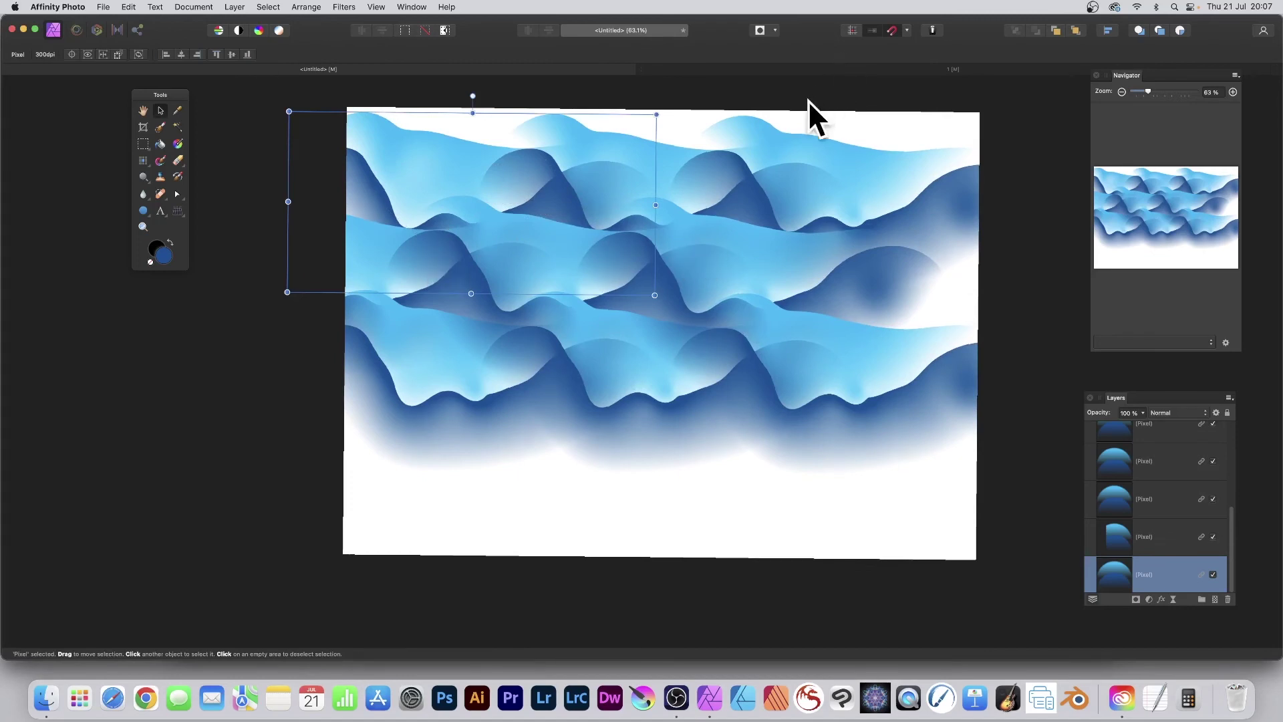
click(848, 102)
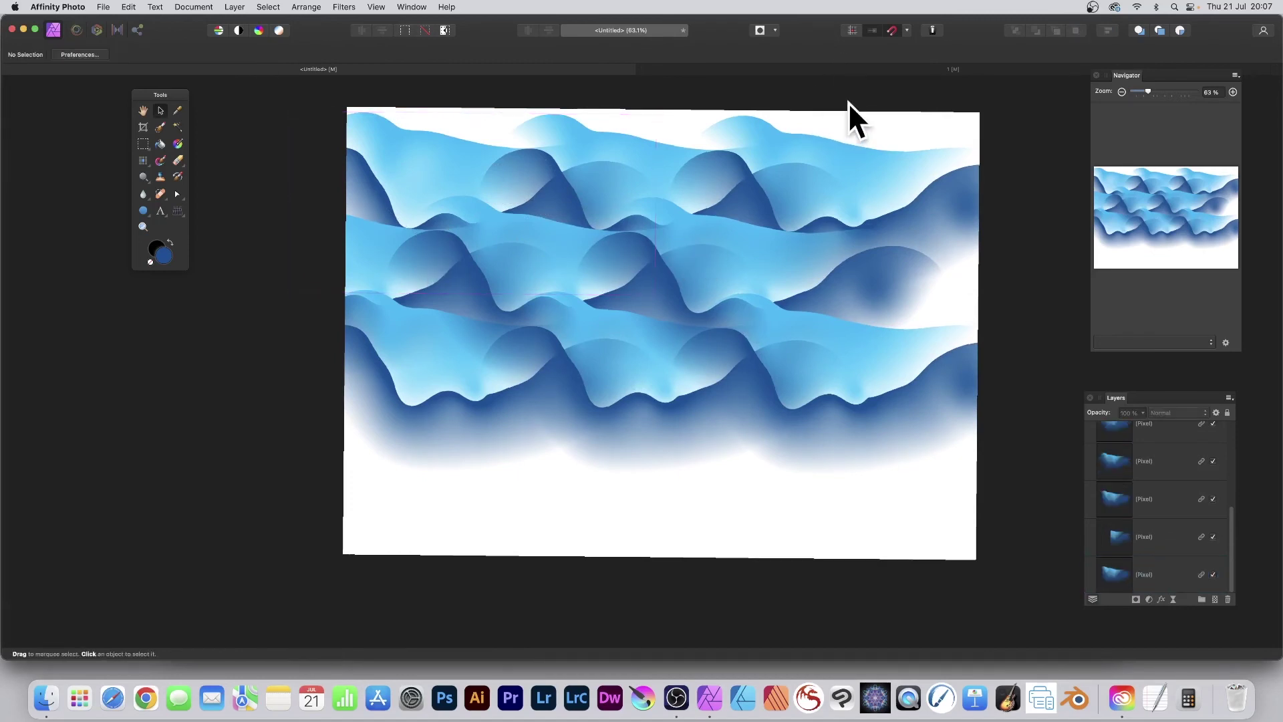
click(443, 156)
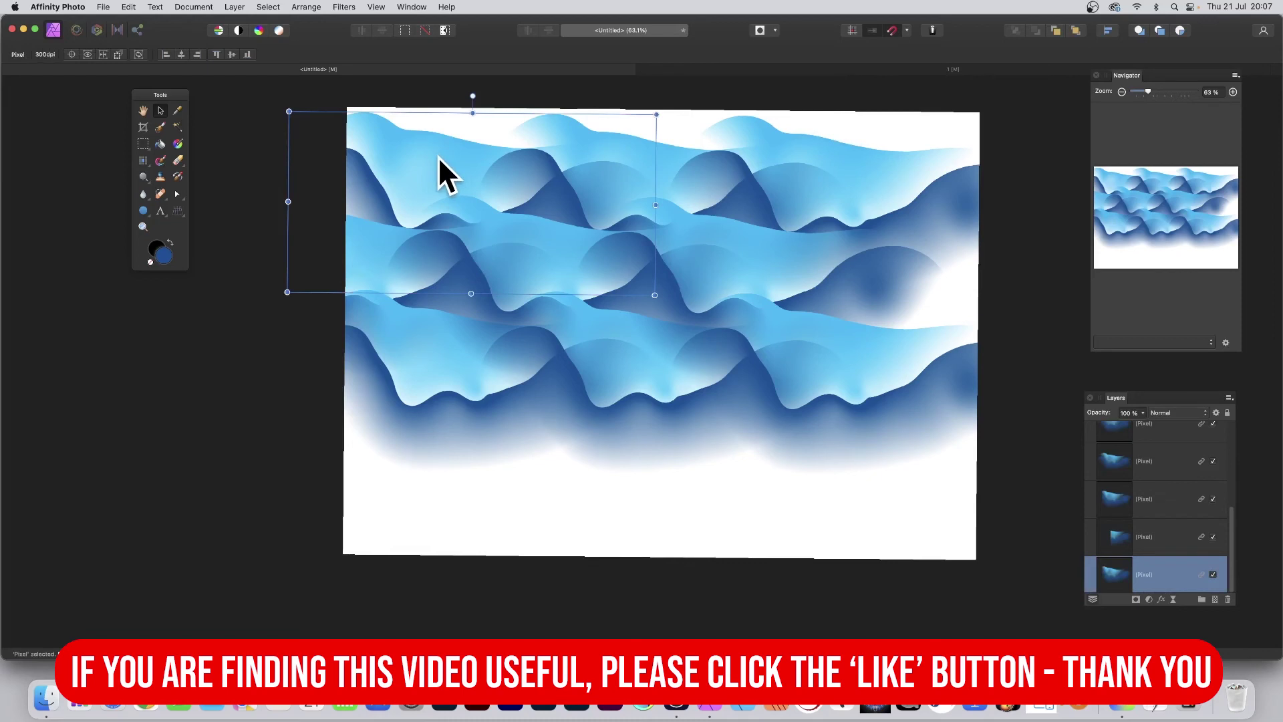
click(343, 6)
mouse_move(354, 71)
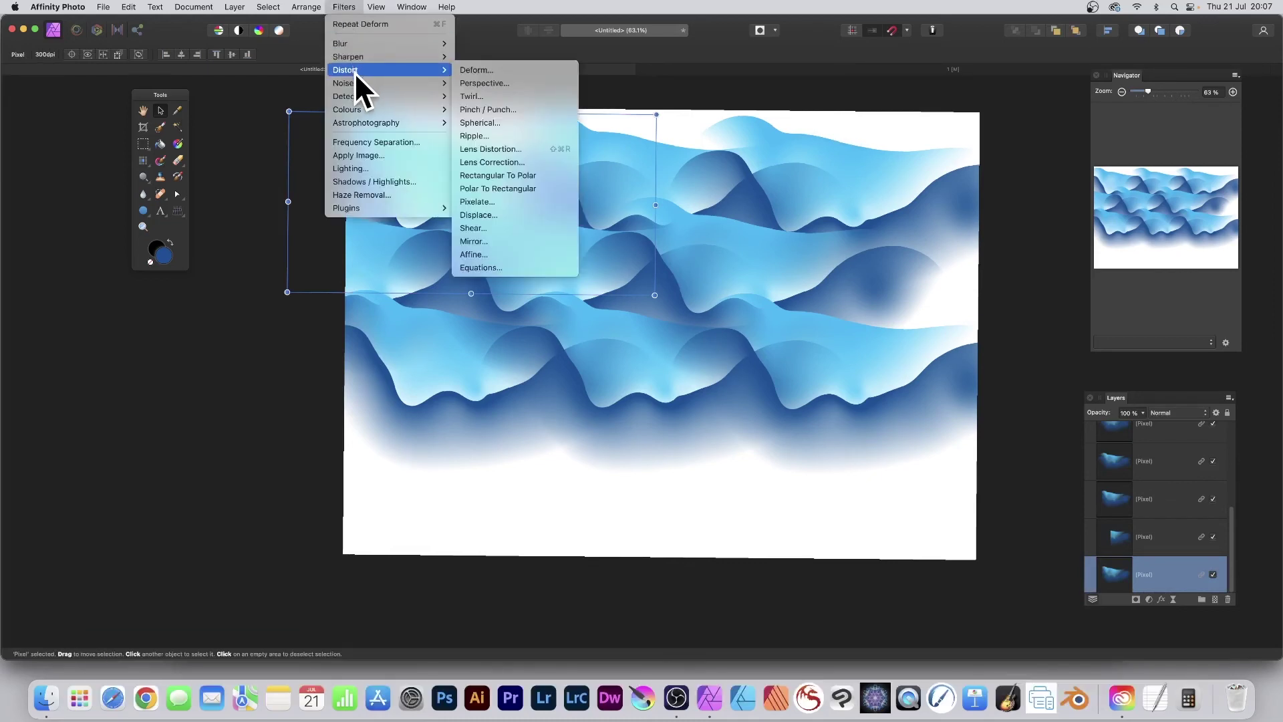
click(528, 71)
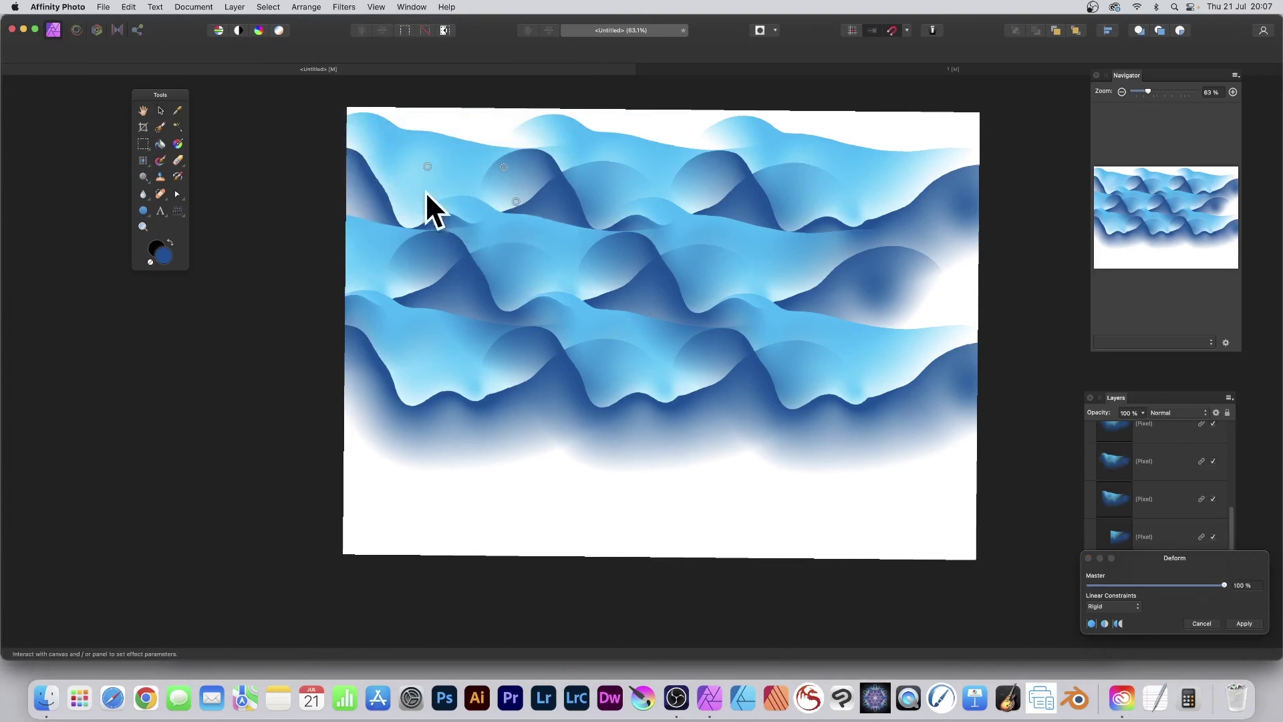
Drag two Deform pins to curl droplet shapes into the waves, then apply the deformation
mouse_move(503, 167)
mouse_down()
mouse_move(505, 155)
mouse_move(496, 191)
mouse_move(512, 203)
mouse_move(507, 170)
mouse_move(527, 158)
mouse_move(559, 175)
mouse_move(487, 179)
mouse_move(500, 177)
mouse_up()
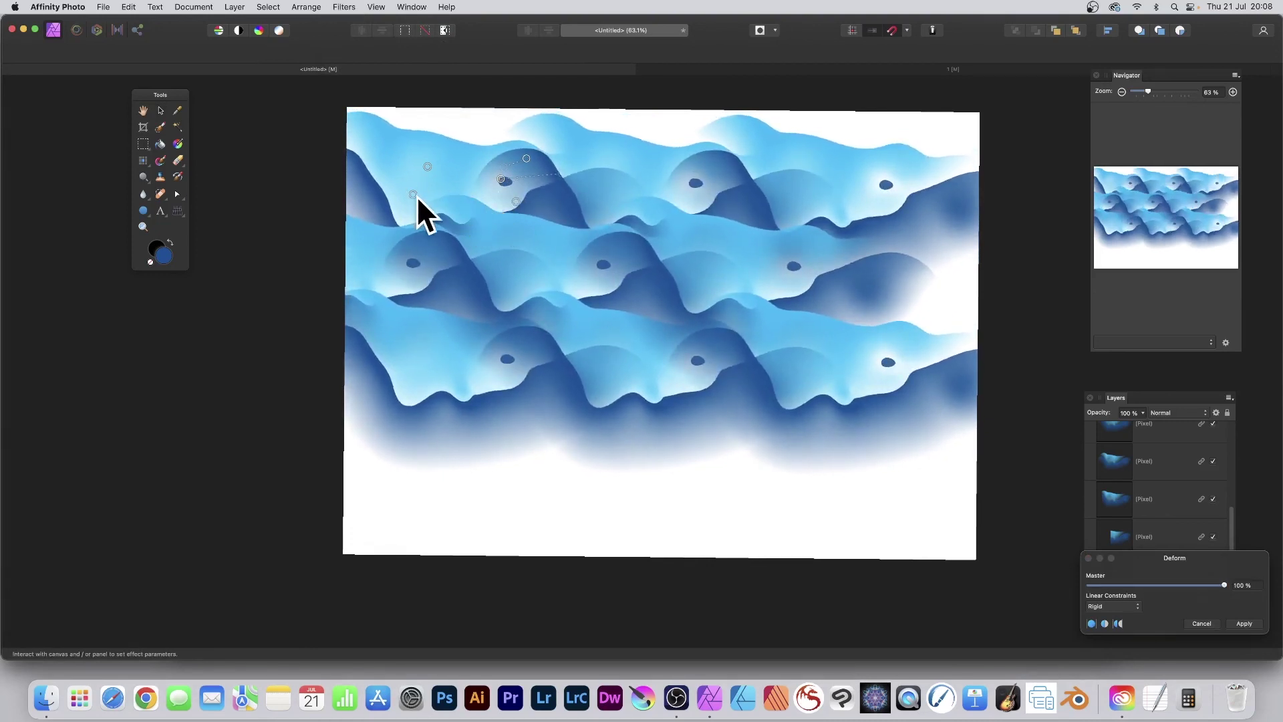
drag(457, 203, 435, 179)
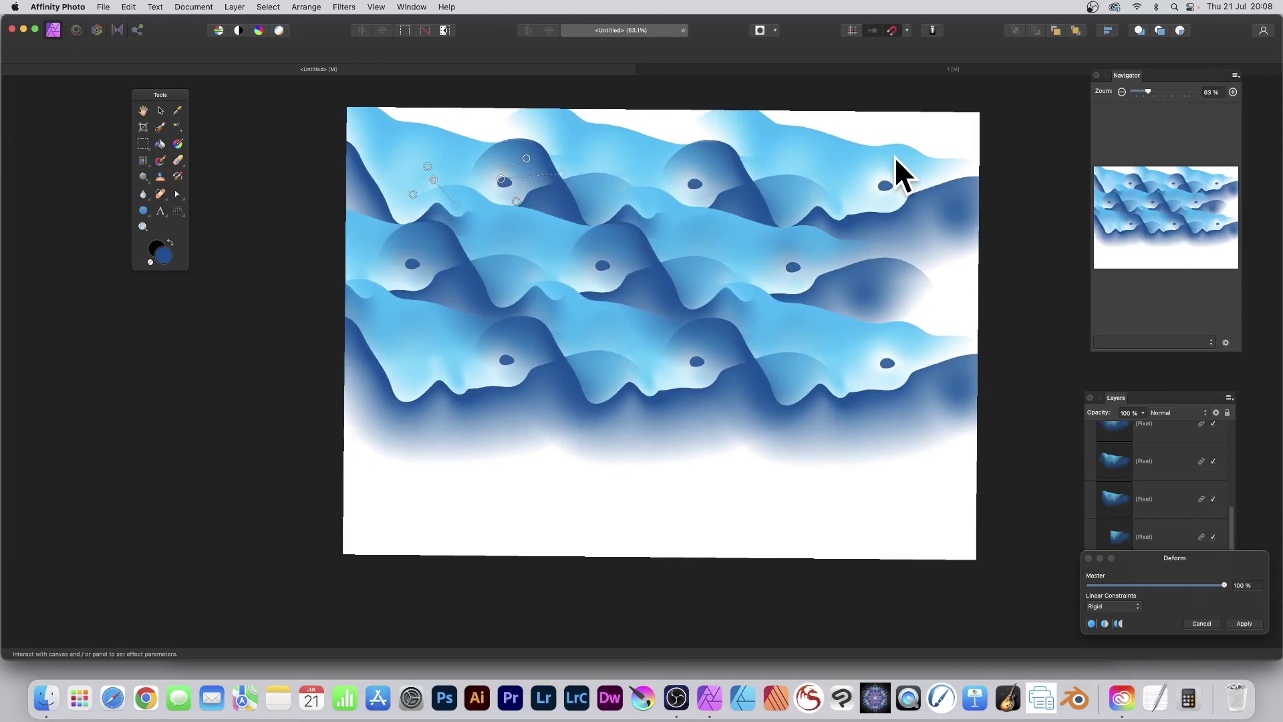
click(1244, 623)
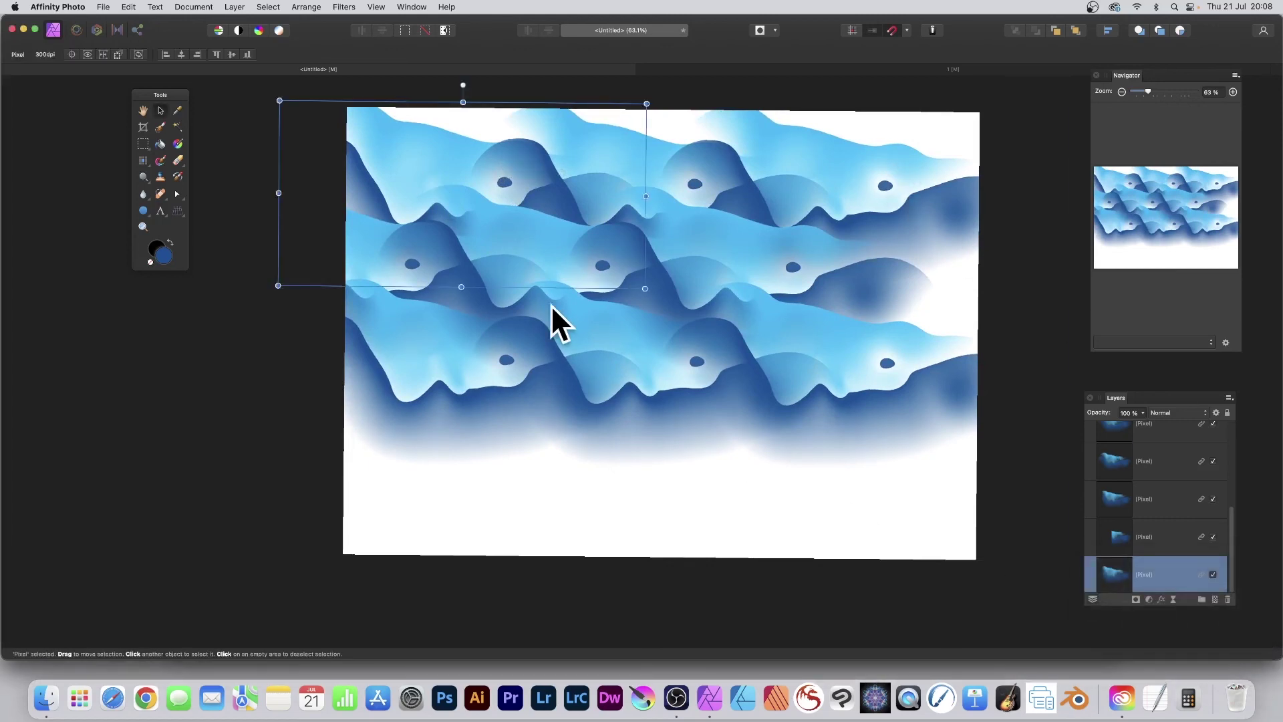